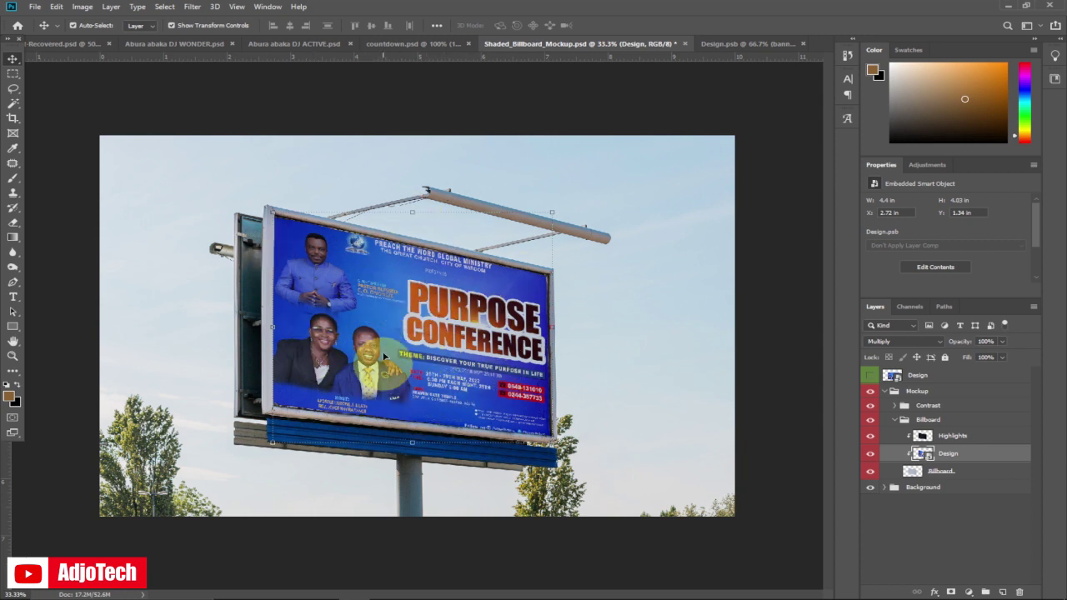
Compare the finished Shaded_Billboard_Mockup.psd with its Design.psb artwork and look through the banner files in the "Preach the world" folder.
{"action": "left_click", "coordinate": [745, 44]}
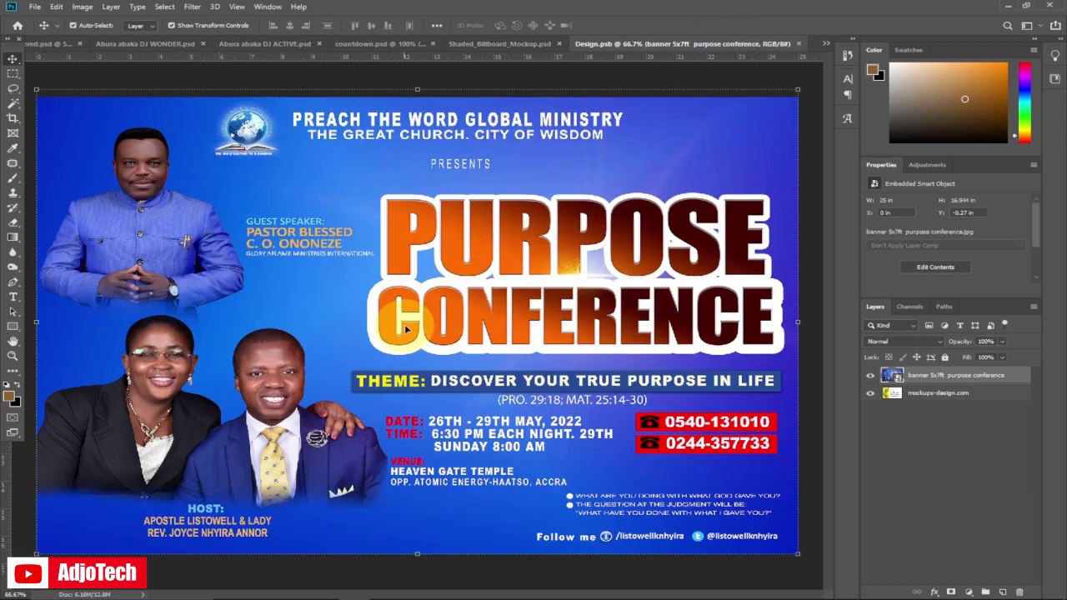
{"action": "left_click", "coordinate": [499, 44]}
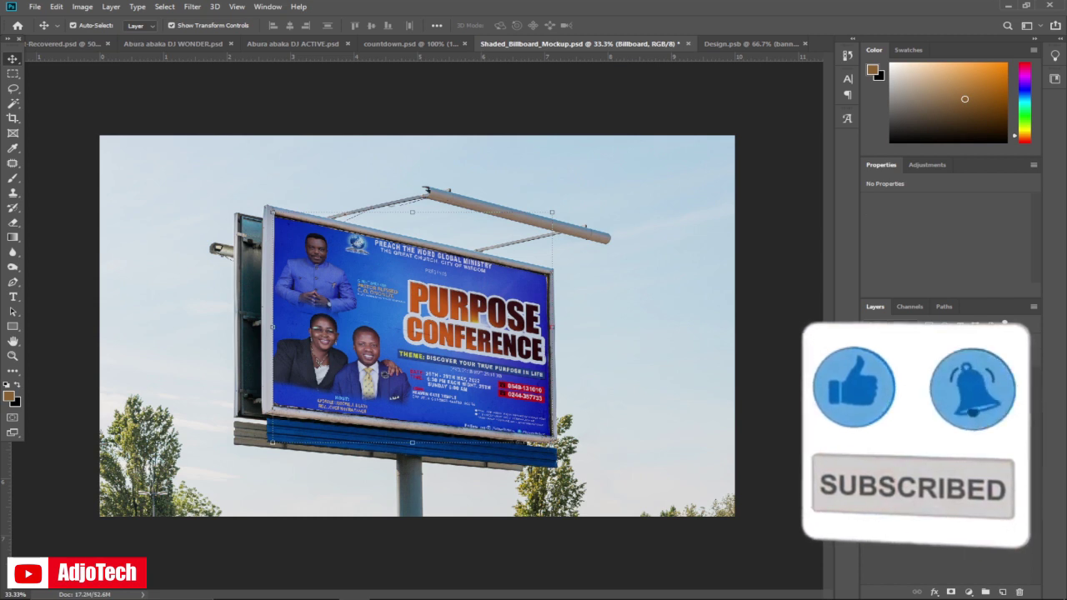
{"action": "left_click", "coordinate": [446, 392]}
{"action": "left_click", "coordinate": [265, 321]}
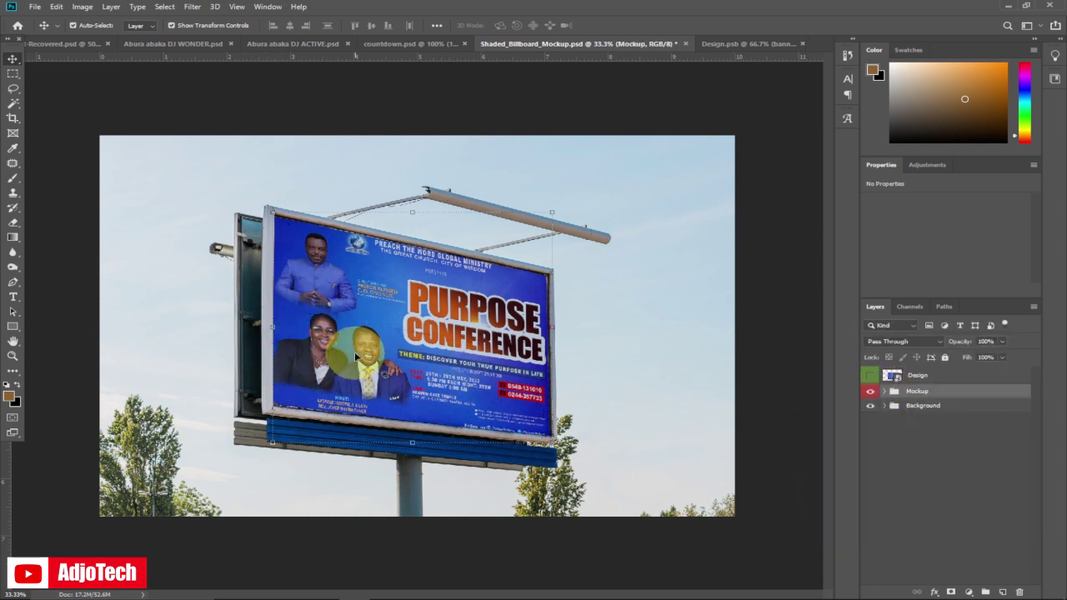
{"action": "left_click", "coordinate": [745, 46]}
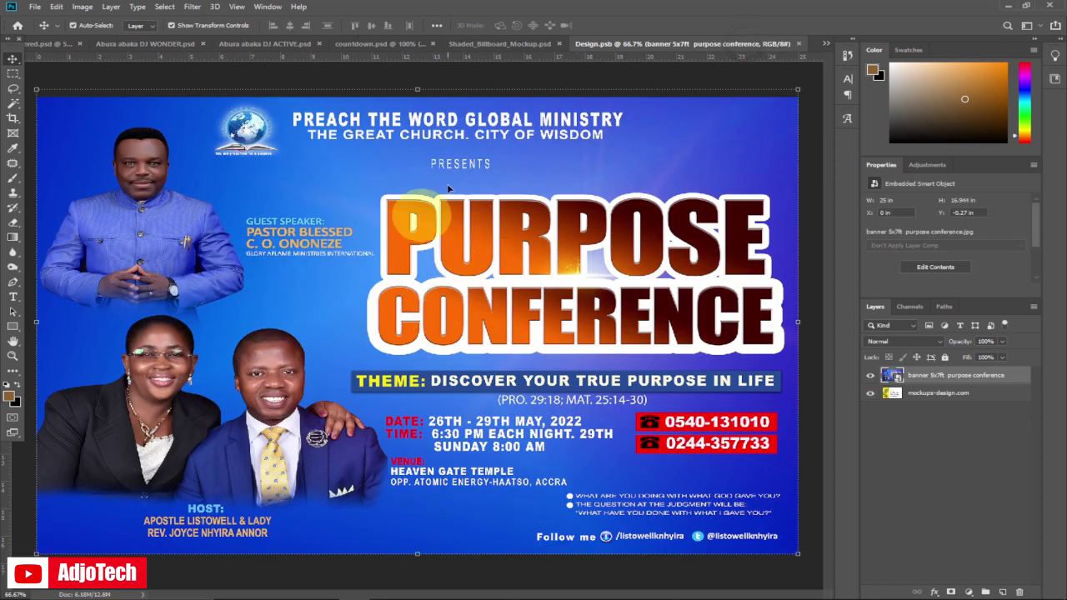
{"action": "left_click", "coordinate": [497, 45]}
{"action": "mouse_move", "coordinate": [310, 590]}
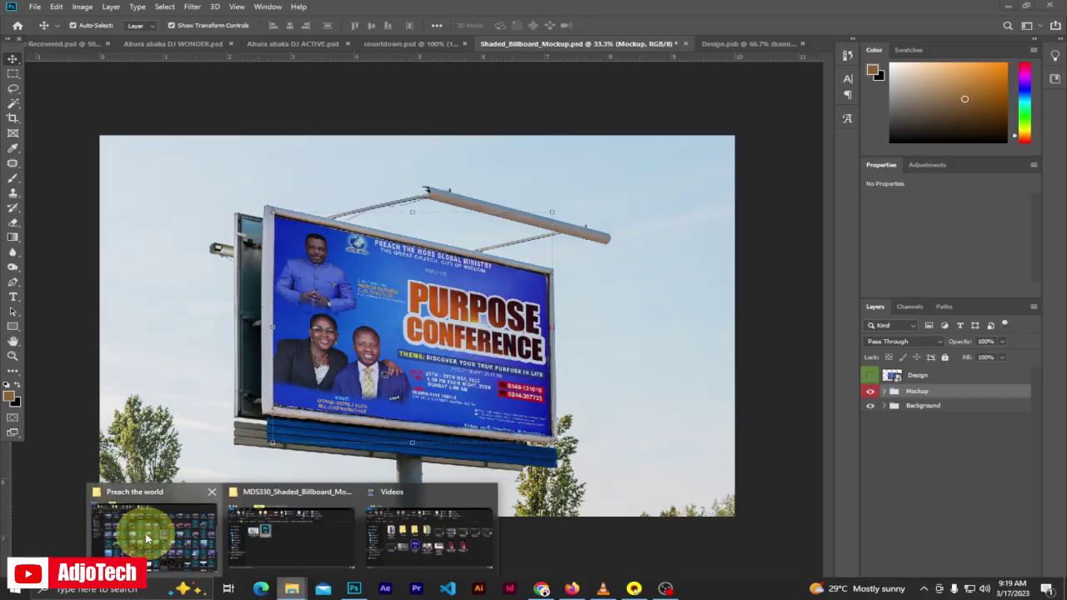
{"action": "left_click", "coordinate": [143, 529]}
{"action": "left_click_drag", "start_coordinate": [1052, 288], "coordinate": [1057, 331]}
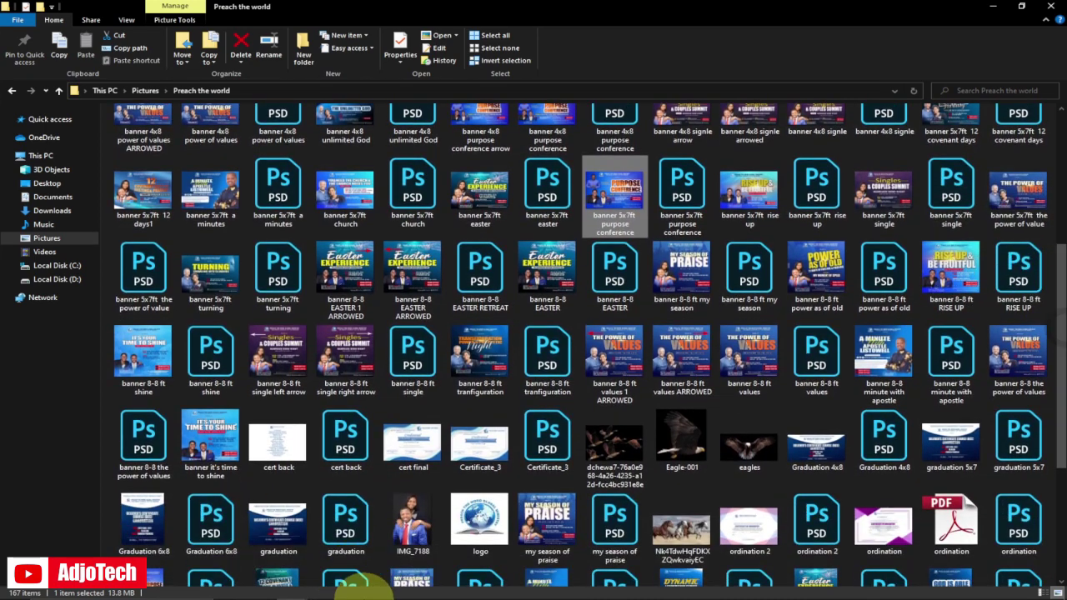
{"action": "left_click", "coordinate": [353, 588]}
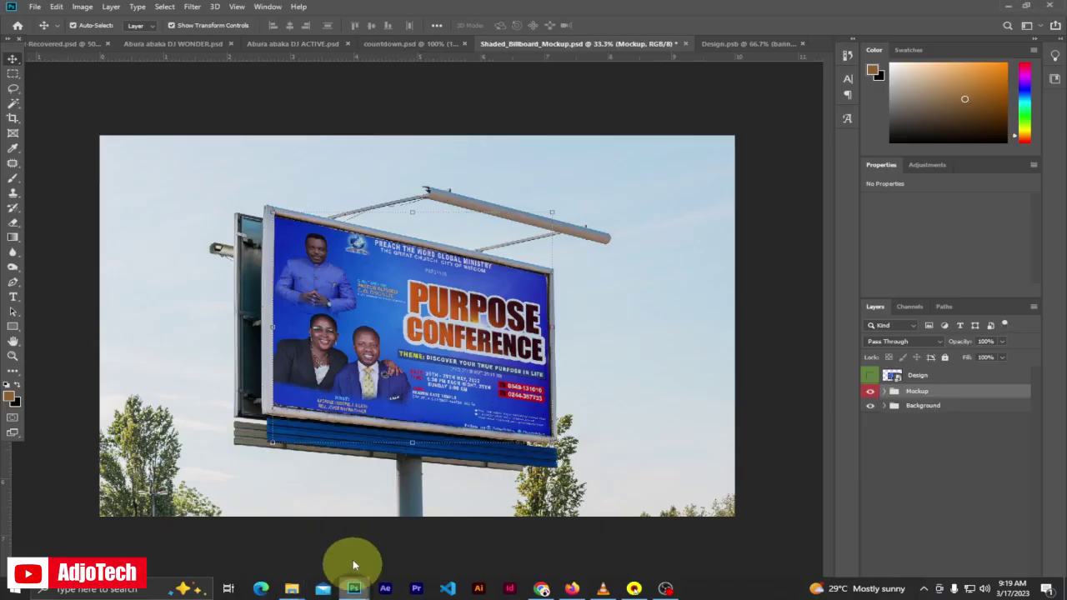
{"action": "left_click", "coordinate": [741, 46]}
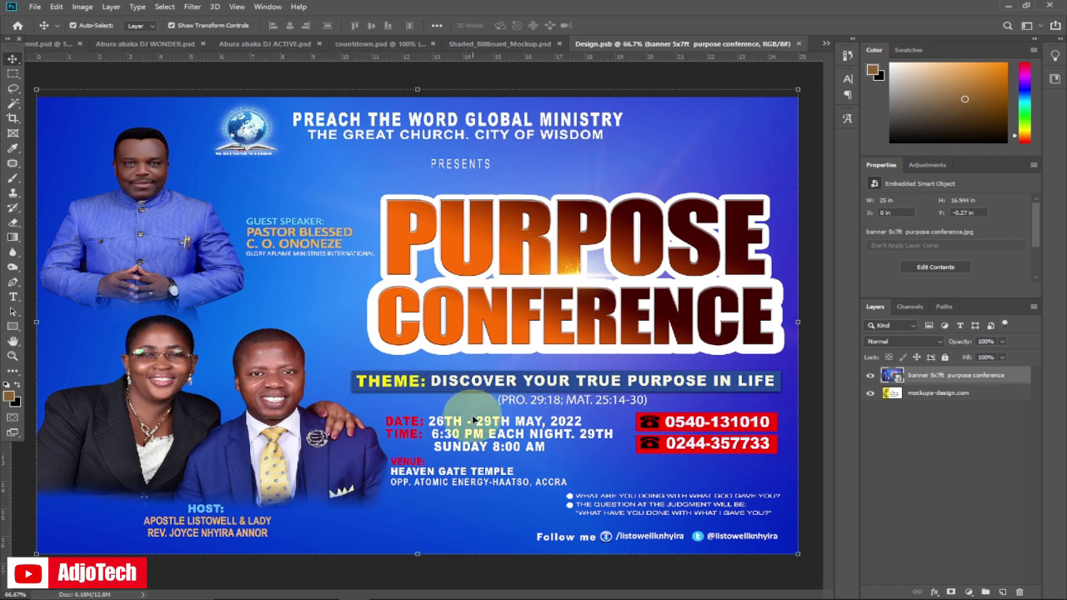
Switch to mockups-design.com in Chrome and look through its mockup categories, including the brochure and flyer formats.
{"action": "mouse_move", "coordinate": [500, 593]}
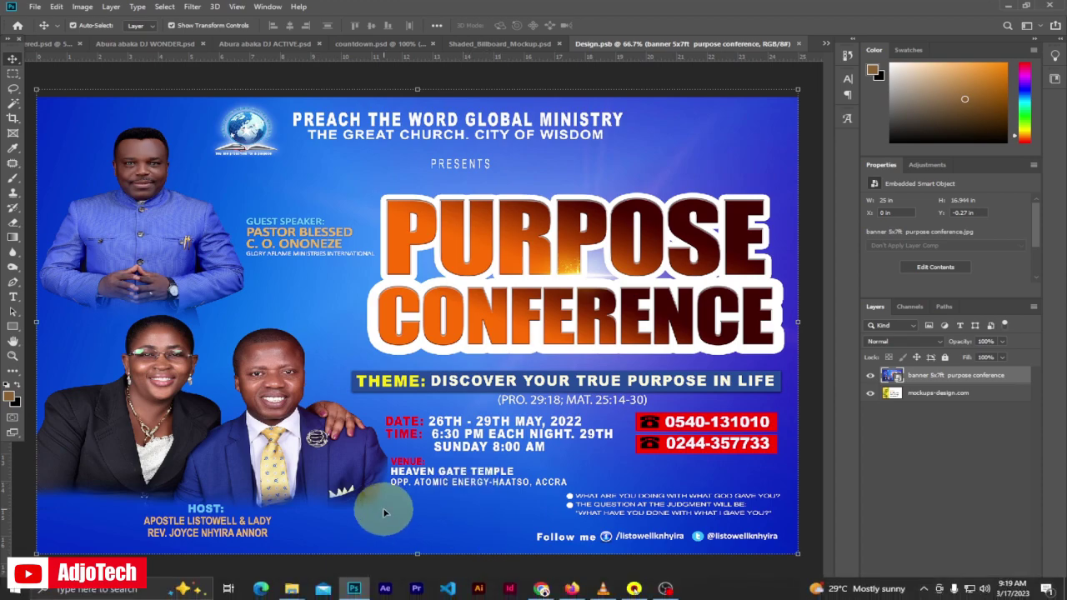
{"action": "left_click", "coordinate": [543, 590]}
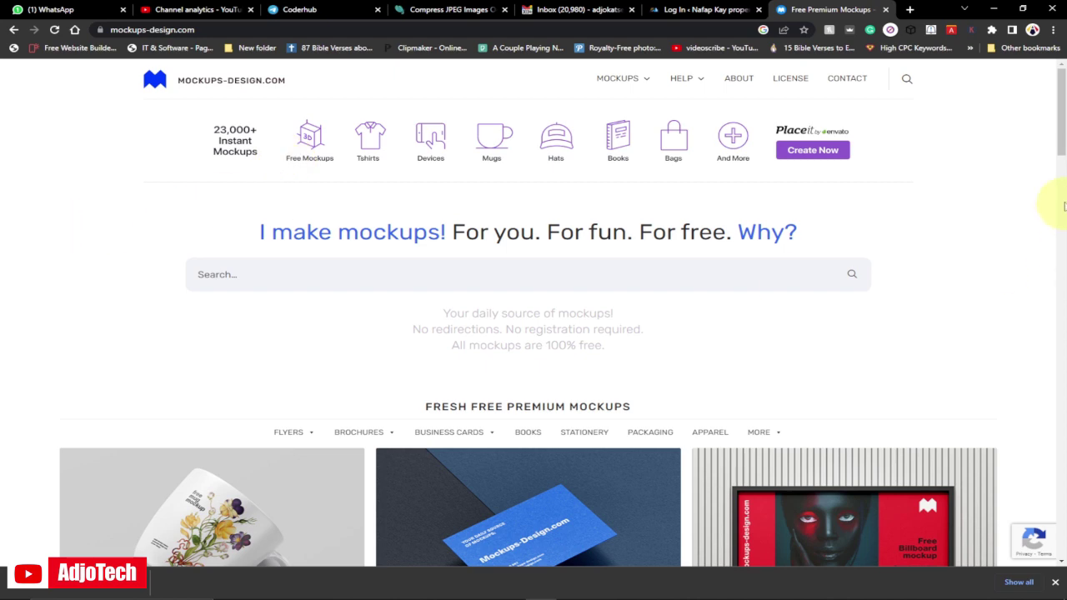
{"action": "mouse_move", "coordinate": [1060, 140]}
{"action": "left_mouse_down"}
{"action": "mouse_move", "coordinate": [1051, 147]}
{"action": "mouse_move", "coordinate": [1060, 261]}
{"action": "mouse_move", "coordinate": [1043, 292]}
{"action": "mouse_move", "coordinate": [1033, 405]}
{"action": "mouse_move", "coordinate": [1064, 454]}
{"action": "mouse_move", "coordinate": [1055, 490]}
{"action": "mouse_move", "coordinate": [1058, 97]}
{"action": "mouse_move", "coordinate": [1057, 131]}
{"action": "left_mouse_up"}
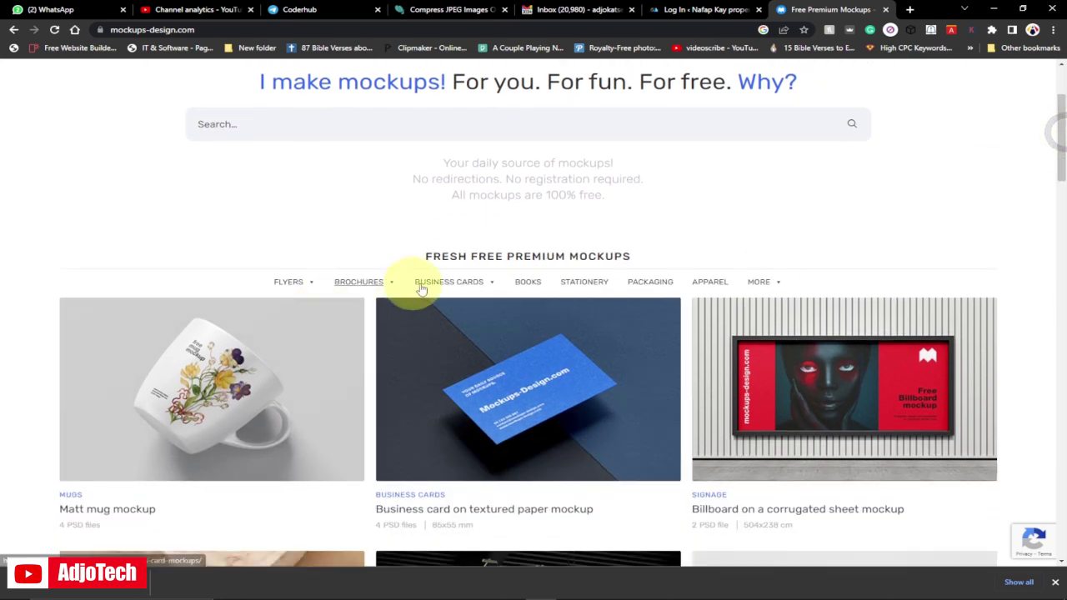
{"action": "mouse_move", "coordinate": [463, 289]}
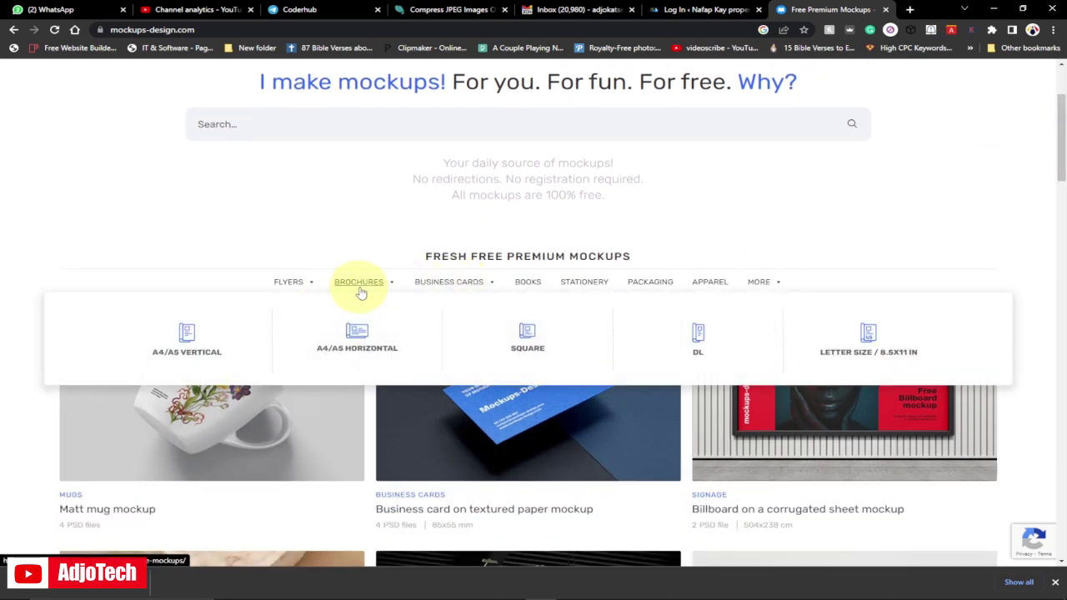
{"action": "mouse_move", "coordinate": [289, 286]}
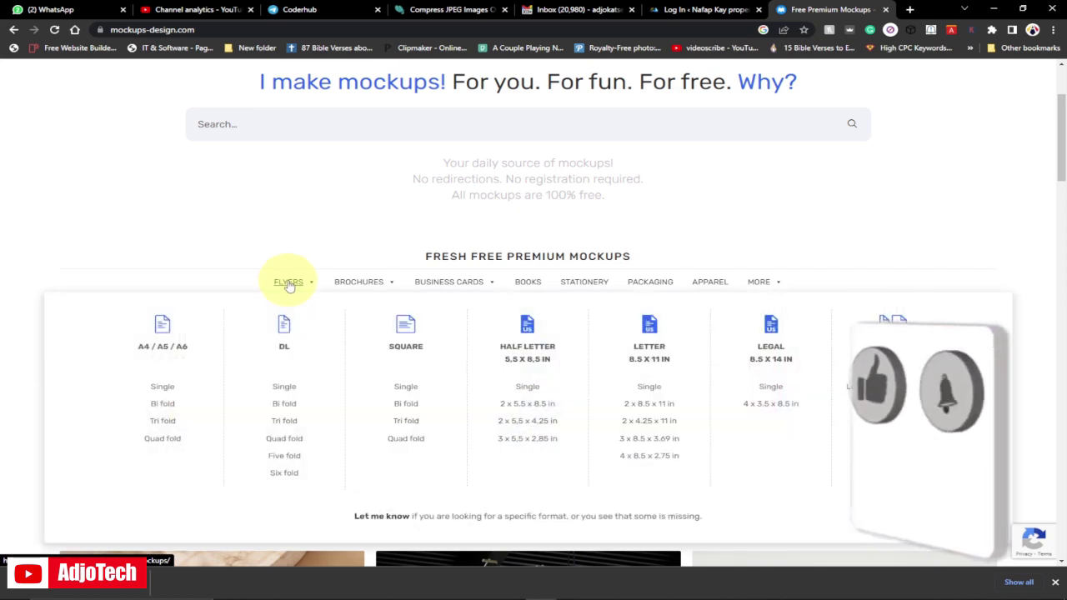
{"action": "left_click_drag", "start_coordinate": [1053, 162], "coordinate": [1054, 129]}
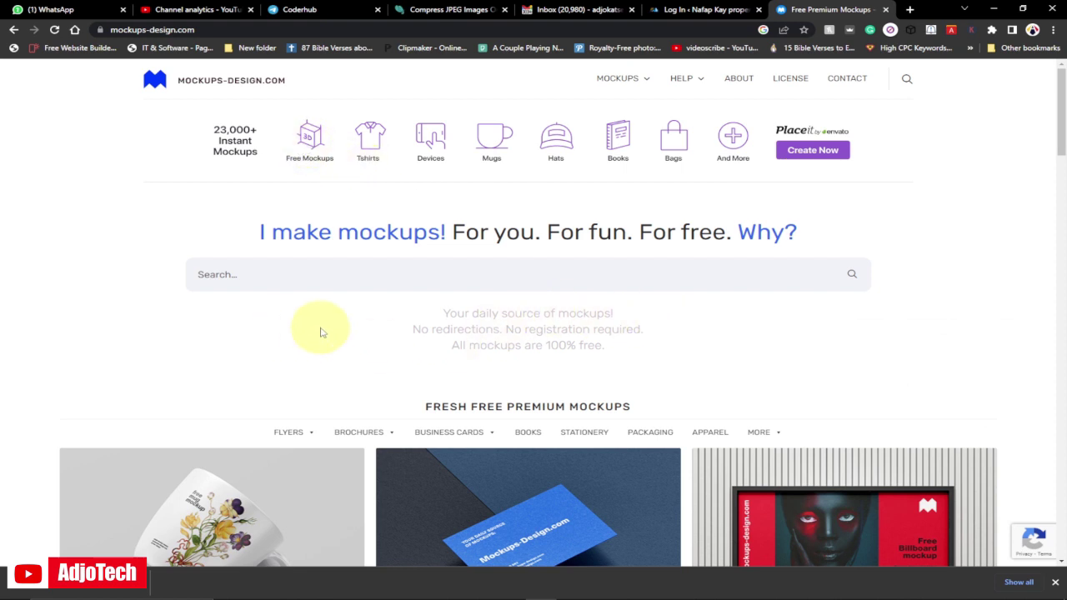
{"action": "left_click", "coordinate": [1055, 583]}
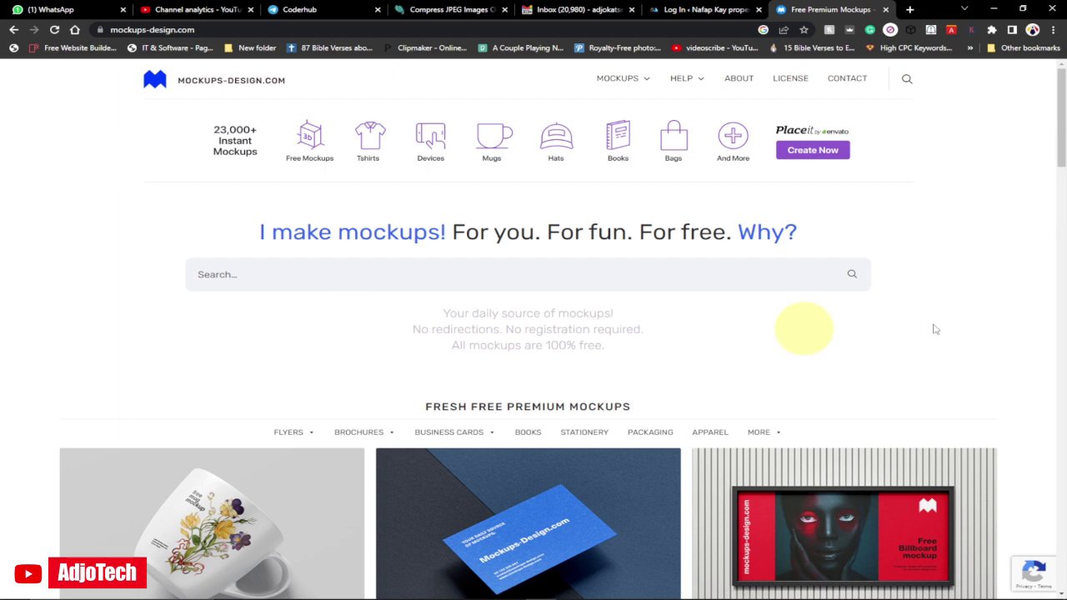
Find the Industrial billboard mockup on the site, review its details and download its archive.
{"action": "left_click_drag", "start_coordinate": [1058, 148], "coordinate": [1040, 286]}
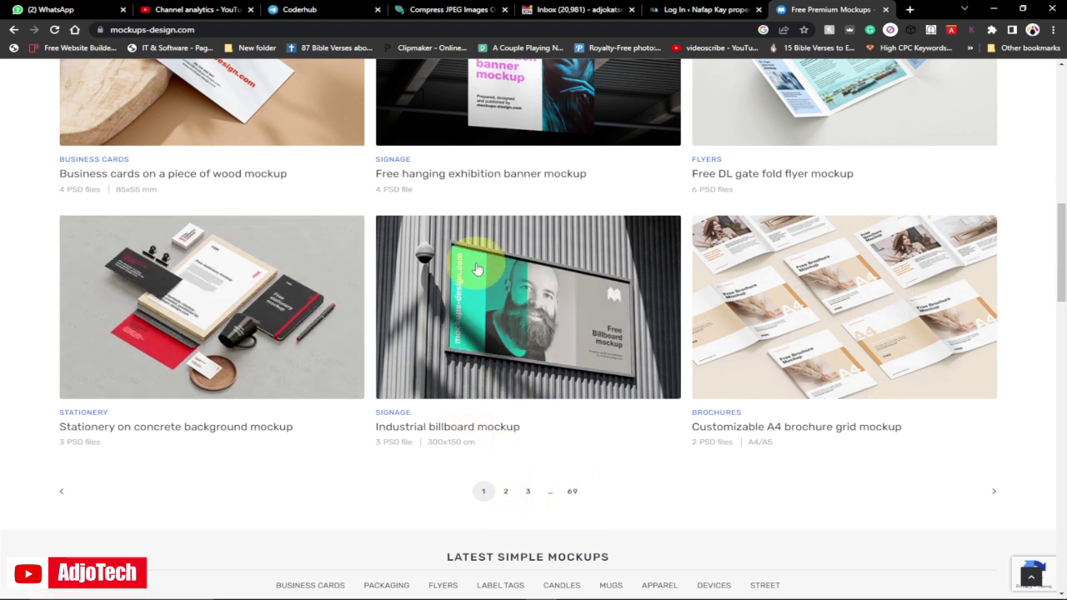
{"action": "left_click", "coordinate": [487, 334]}
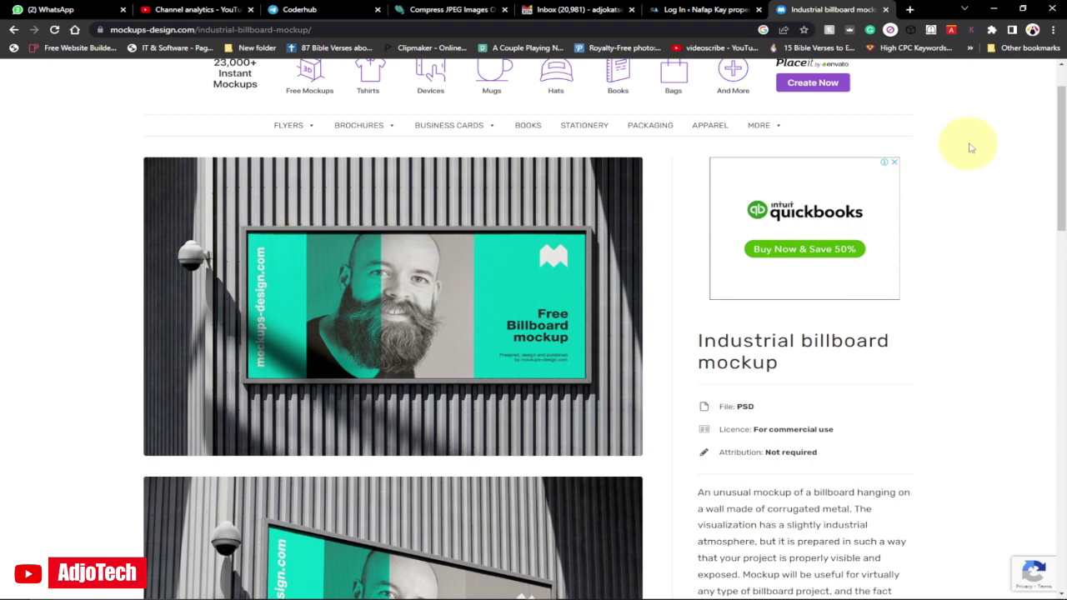
{"action": "left_click_drag", "start_coordinate": [1060, 140], "coordinate": [1060, 129]}
{"action": "scroll", "coordinate": [1052, 162], "scroll_direction": "down", "scroll_amount": 2}
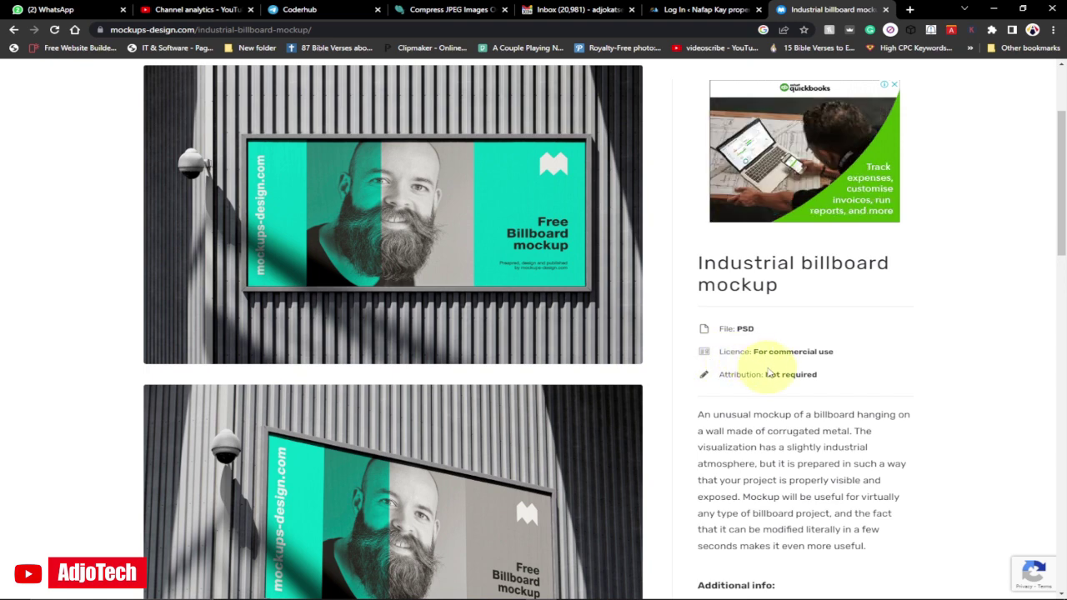
{"action": "left_click_drag", "start_coordinate": [1060, 233], "coordinate": [1053, 355]}
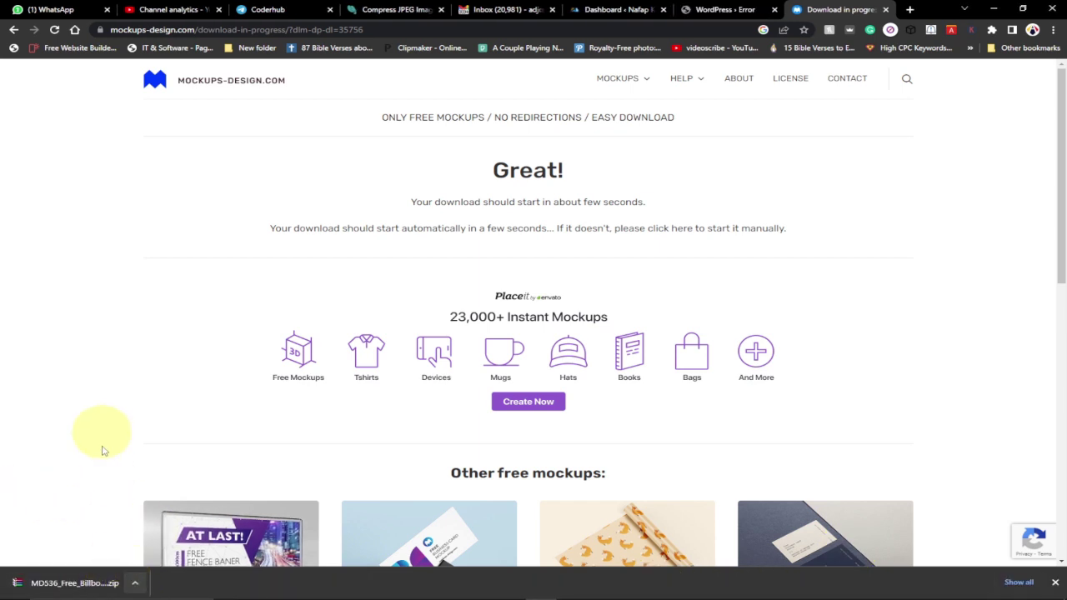
Show the downloaded archive in its folder and extract it to a MD536_Free_Billboard_Mockup folder.
{"action": "left_click", "coordinate": [135, 583]}
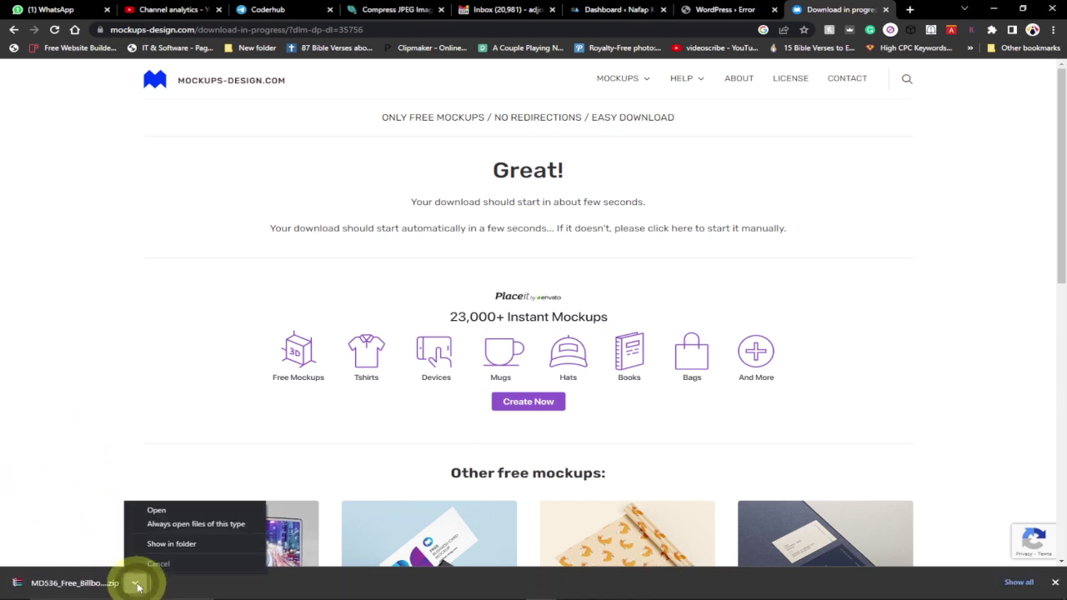
{"action": "left_click", "coordinate": [157, 546]}
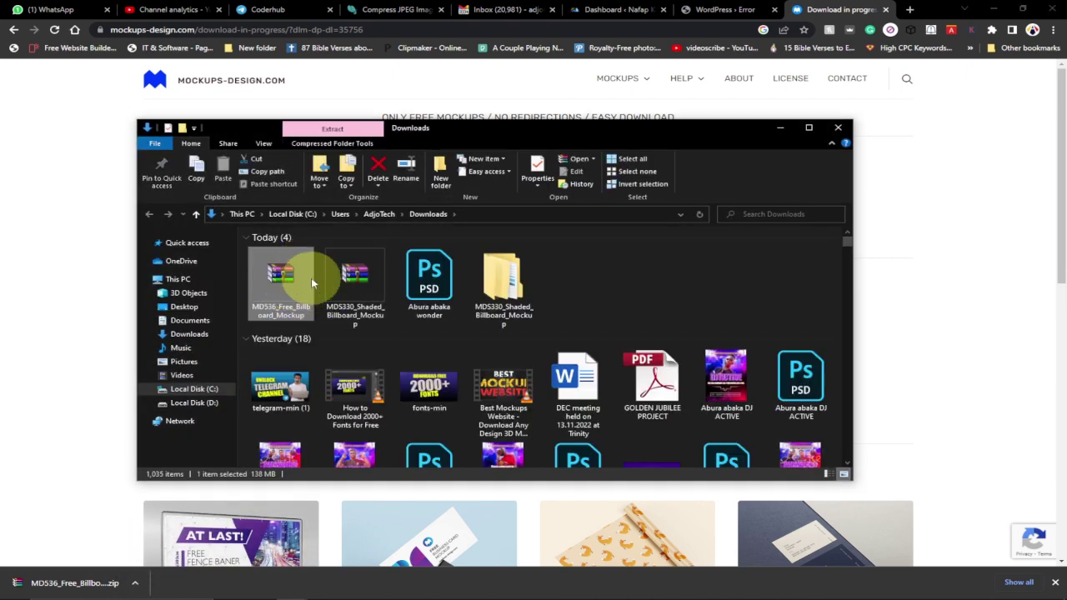
{"action": "right_click", "coordinate": [284, 279]}
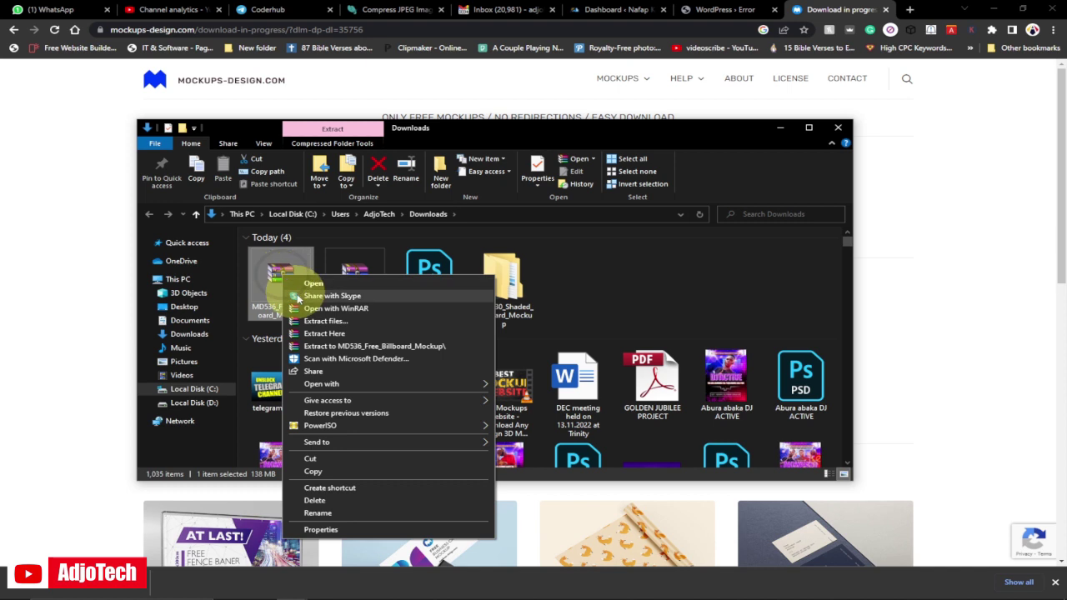
{"action": "left_click", "coordinate": [327, 347]}
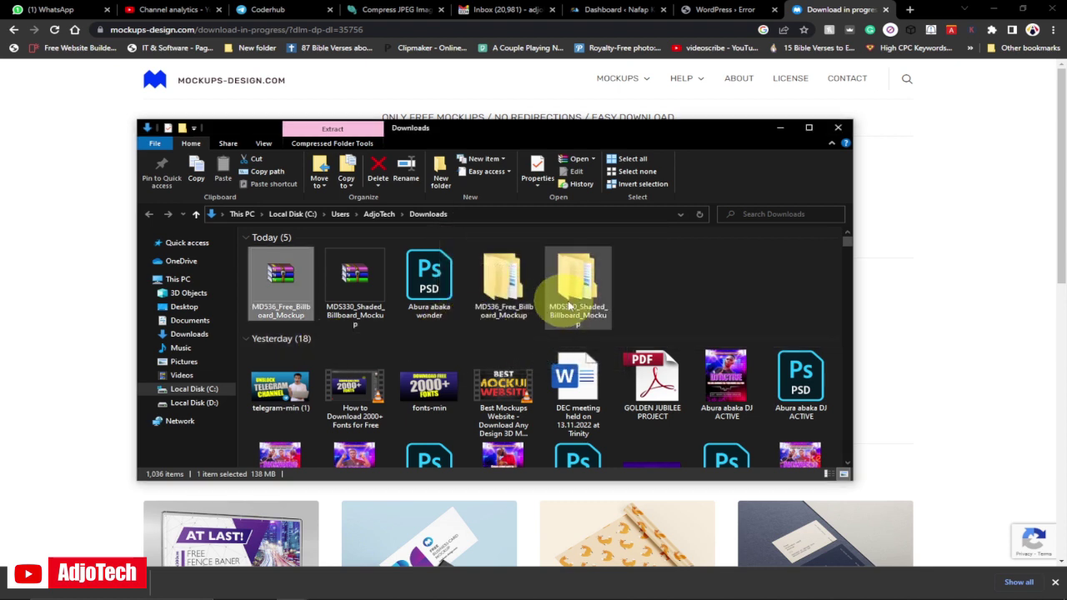
Open the Free_Billboard_Mockup_1 PSD from the extracted MD536_Free_Billboard_Mockup folder in Photoshop.
{"action": "double_click", "coordinate": [503, 284]}
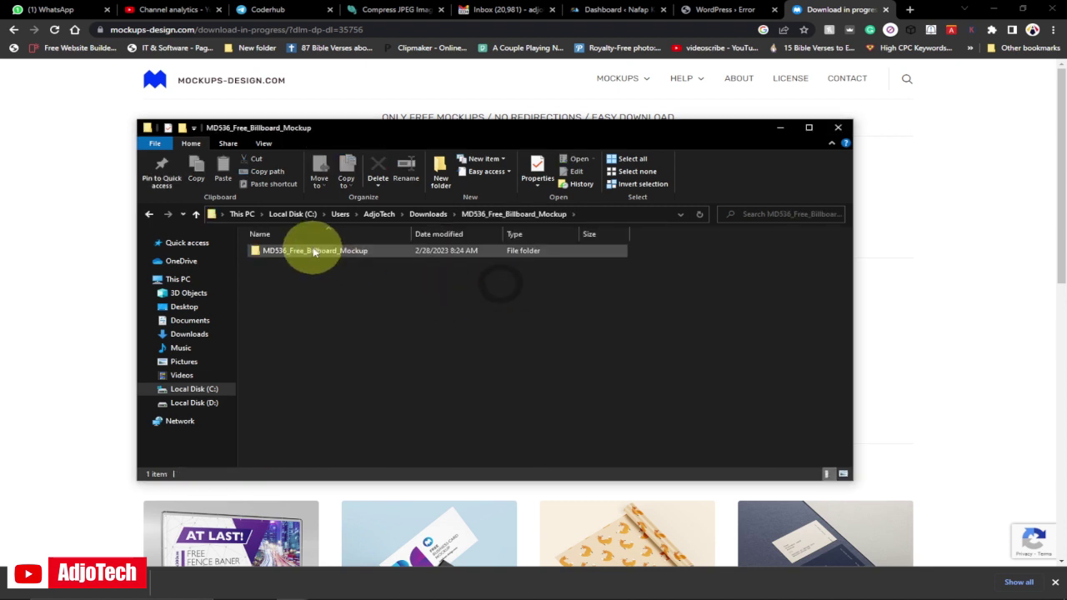
{"action": "double_click", "coordinate": [307, 250]}
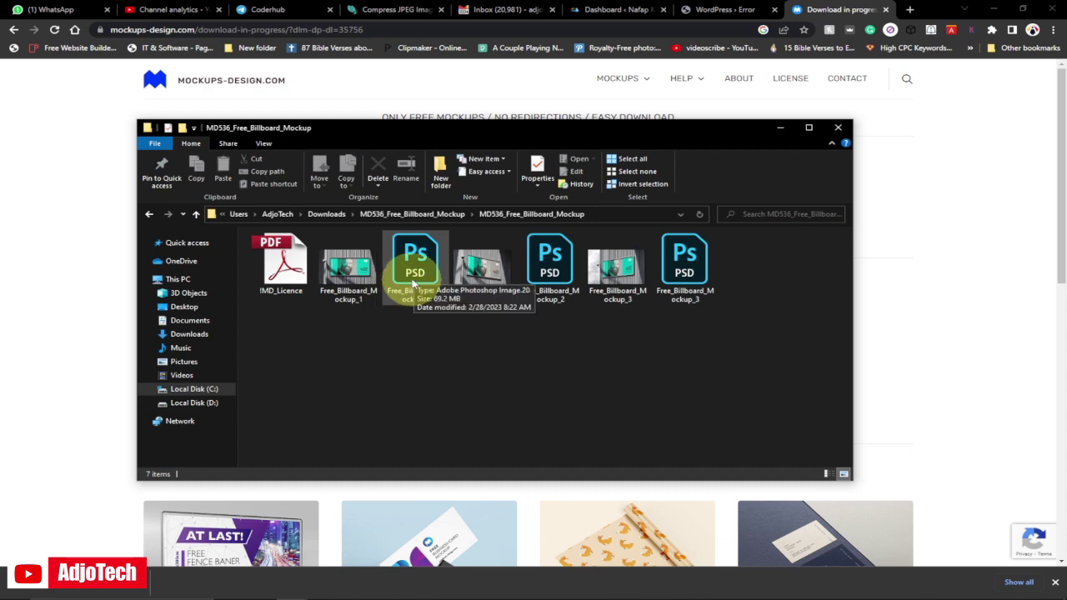
{"action": "left_click", "coordinate": [414, 281]}
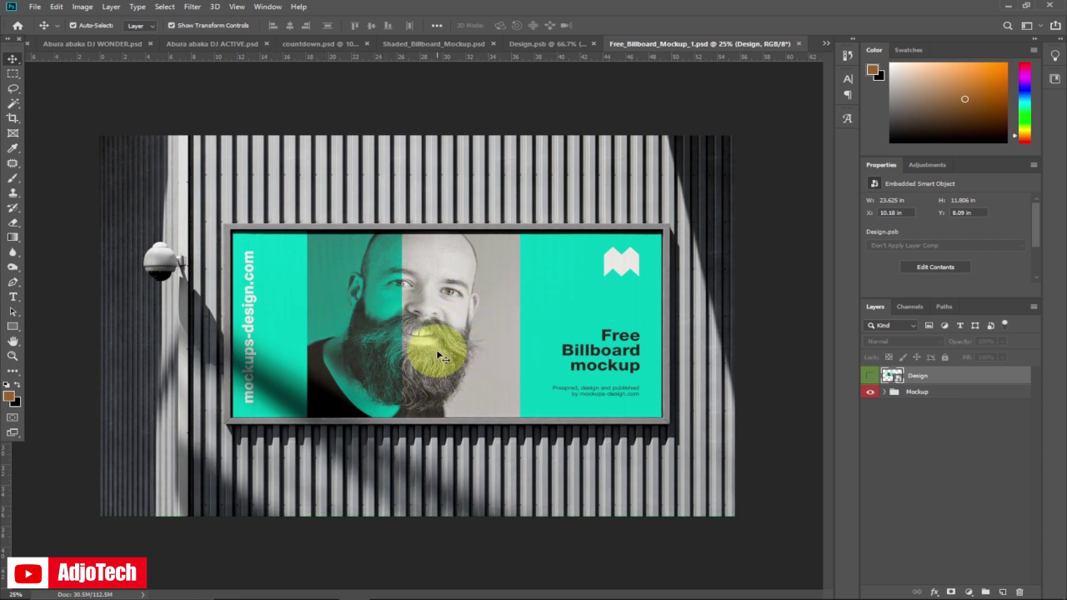
Open the image "banner 4x8 EASTER 1 ARROWED" from the "Preach the world" folder as a separate document in Photoshop.
{"action": "mouse_move", "coordinate": [275, 590]}
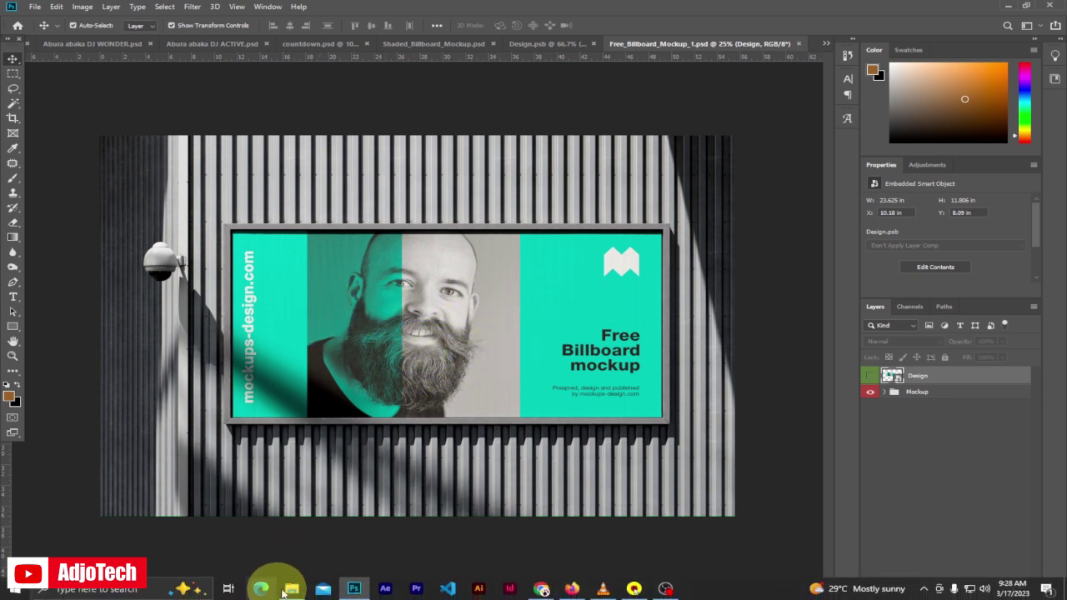
{"action": "left_click", "coordinate": [66, 542]}
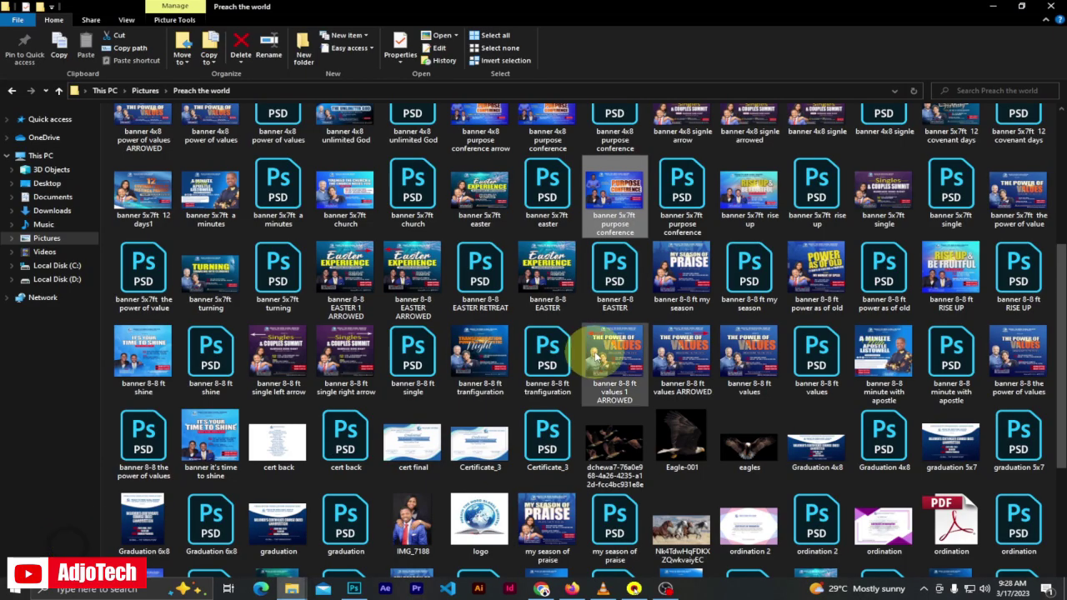
{"action": "scroll", "coordinate": [1057, 254], "scroll_direction": "up", "scroll_amount": 2}
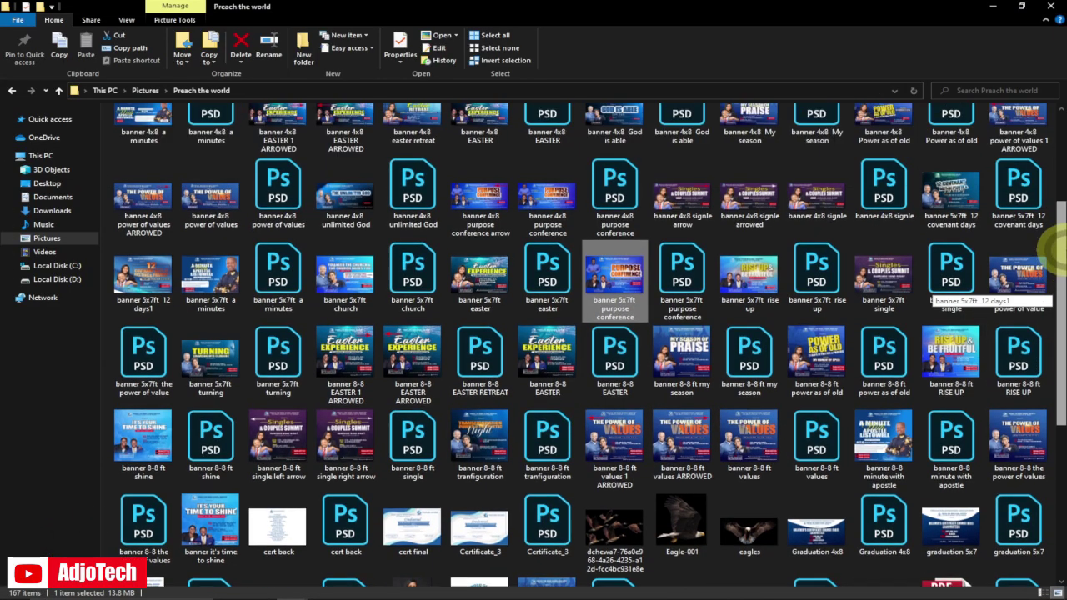
{"action": "scroll", "coordinate": [1055, 241], "scroll_direction": "up", "scroll_amount": 1}
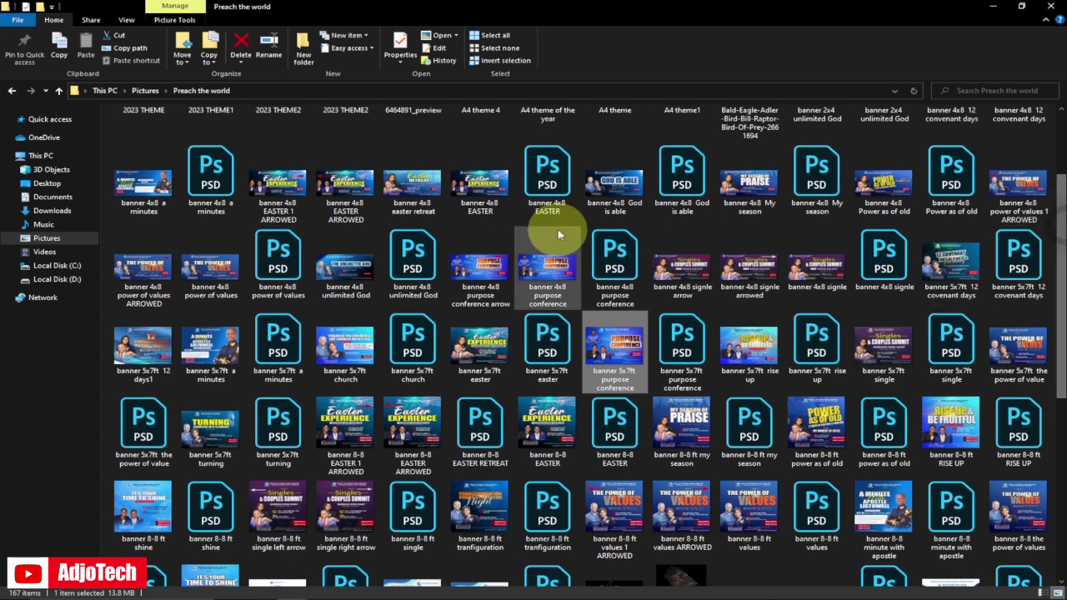
{"action": "mouse_move", "coordinate": [272, 185]}
{"action": "left_mouse_down"}
{"action": "mouse_move", "coordinate": [285, 412]}
{"action": "mouse_move", "coordinate": [325, 567]}
{"action": "mouse_move", "coordinate": [355, 590]}
{"action": "mouse_move", "coordinate": [317, 341]}
{"action": "mouse_move", "coordinate": [269, 226]}
{"action": "mouse_move", "coordinate": [278, 179]}
{"action": "left_mouse_up"}
{"action": "left_click_drag", "start_coordinate": [331, 404], "coordinate": [839, 35]}
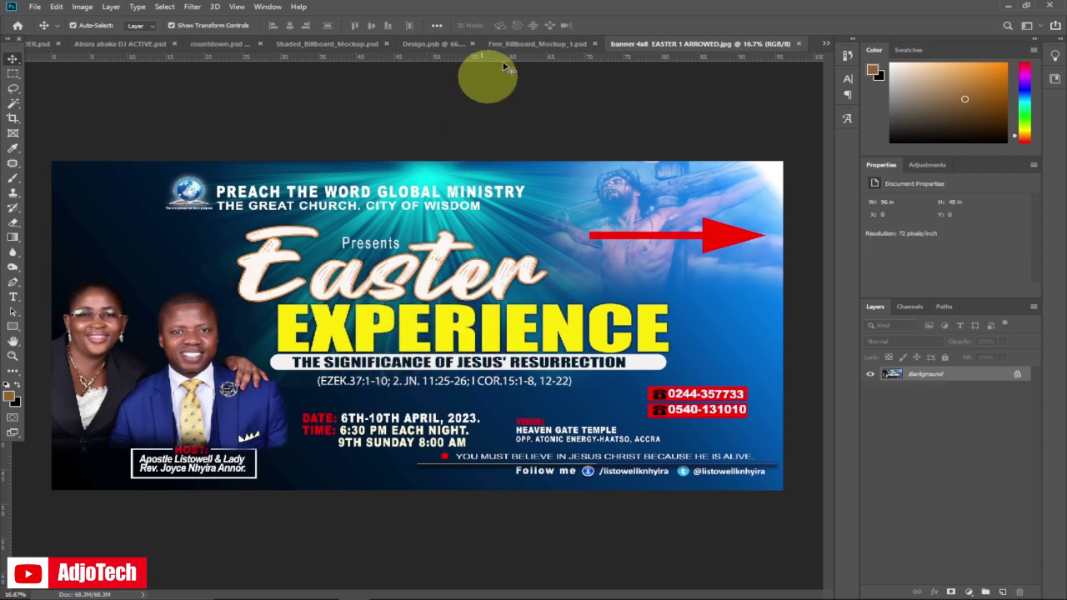
Expand the Mockup group in Free_Billboard_Mockup_1.psd and toggle its Design group off and on to identify the artwork it controls.
{"action": "left_click", "coordinate": [516, 45]}
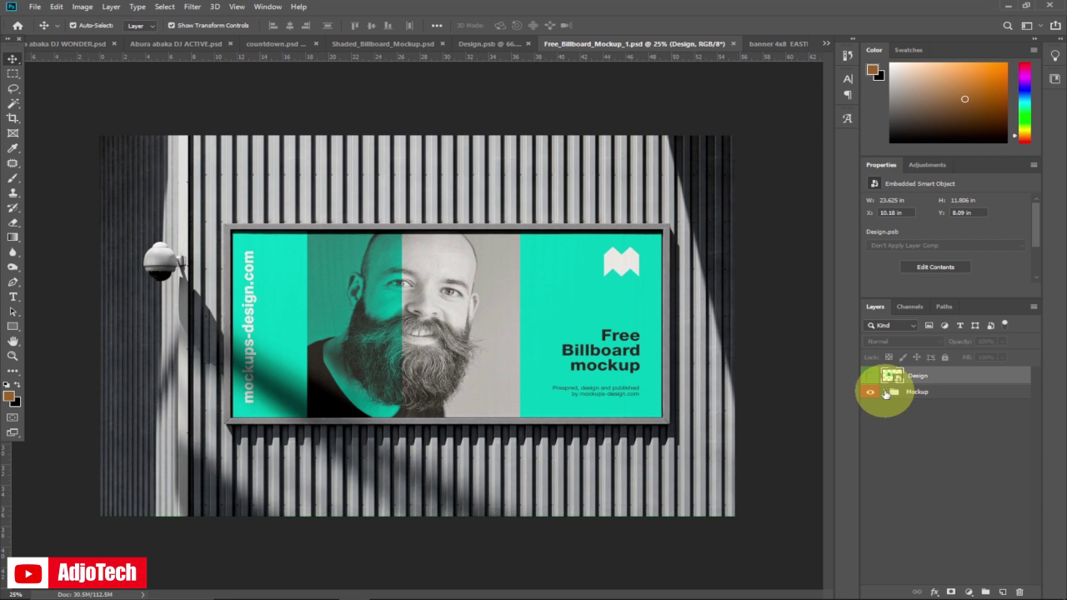
{"action": "left_click", "coordinate": [886, 393]}
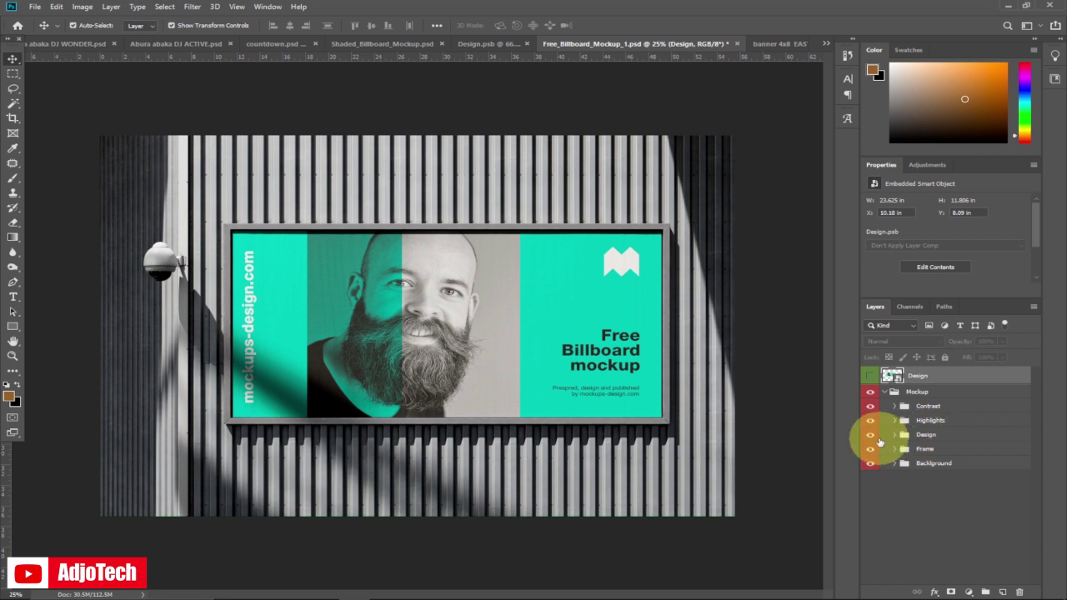
{"action": "left_click", "coordinate": [870, 435]}
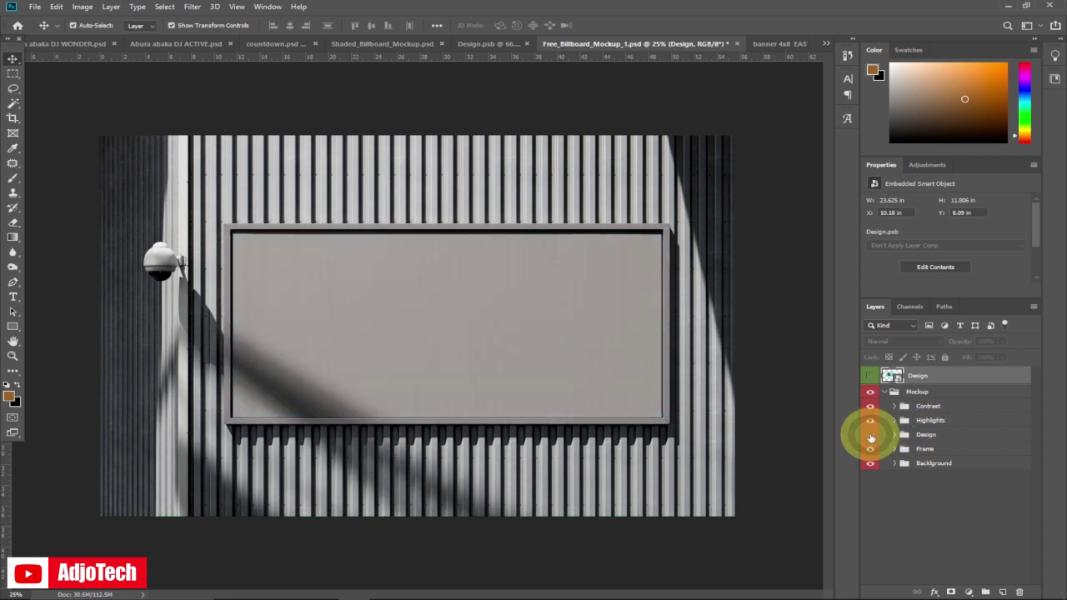
{"action": "left_click", "coordinate": [870, 435]}
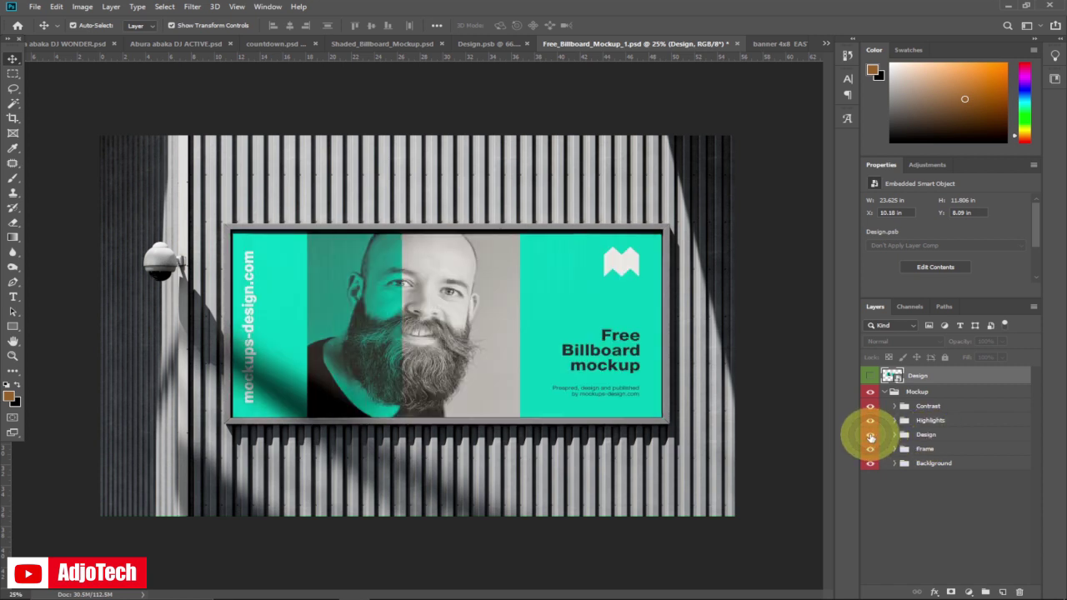
Open the contents of the Design smart object inside the Mockup group's Design subgroup for editing.
{"action": "left_click", "coordinate": [895, 435]}
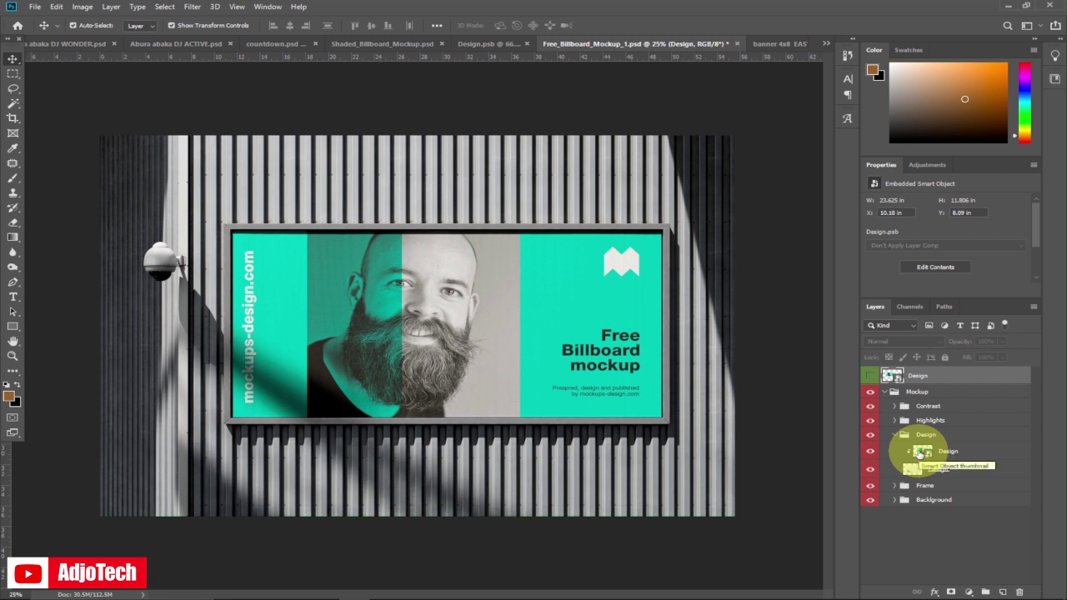
{"action": "left_click", "coordinate": [920, 453]}
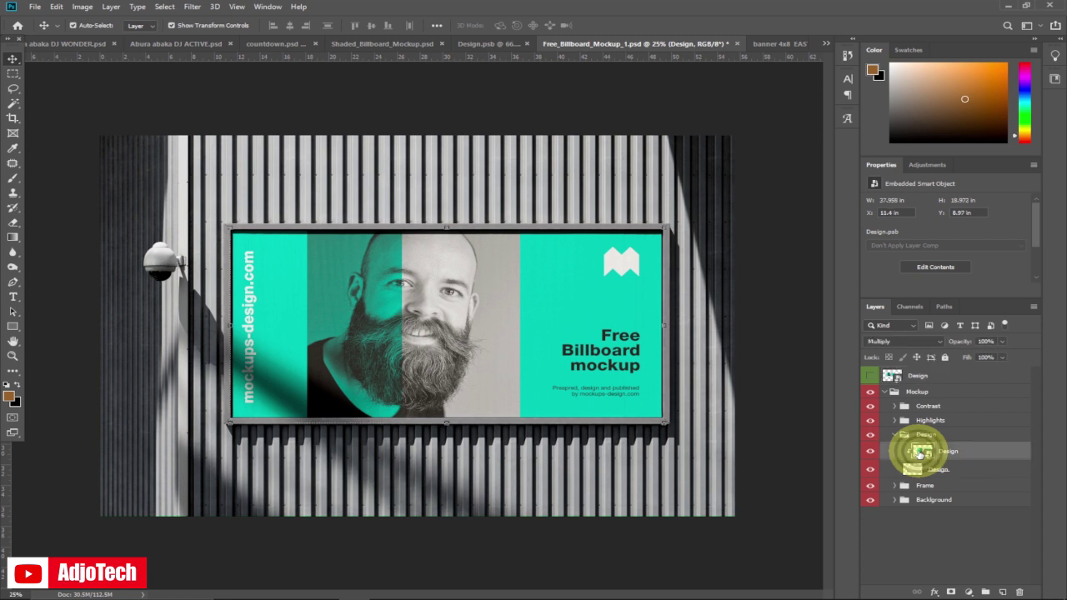
{"action": "double_click", "coordinate": [920, 453]}
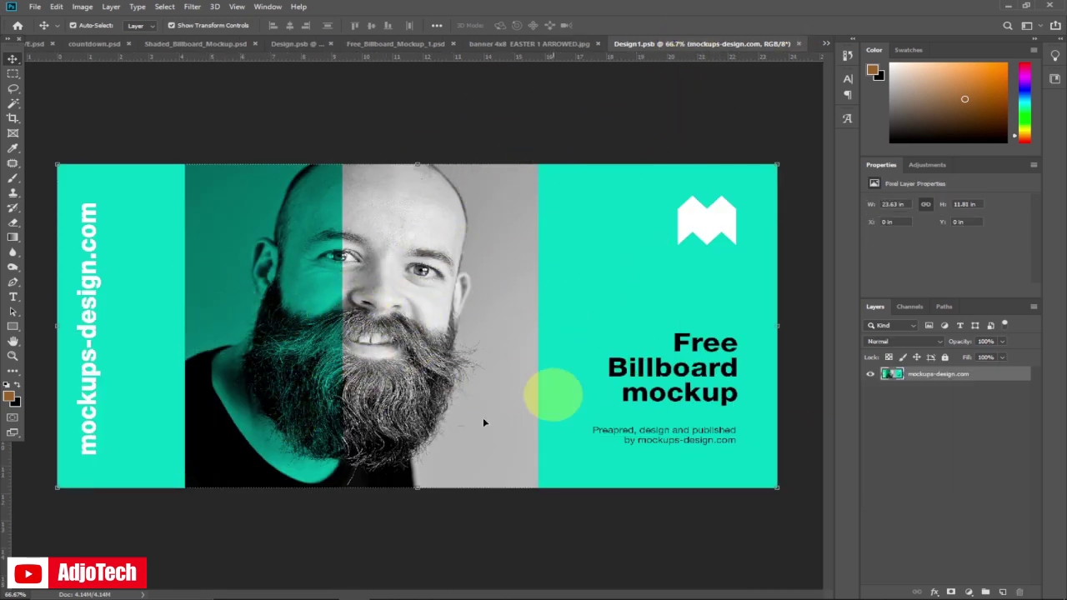
Convert the locked Background of the banner 4x8 EASTER 1 ARROWED document into a regular layer named Layer 0.
{"action": "left_click", "coordinate": [517, 44]}
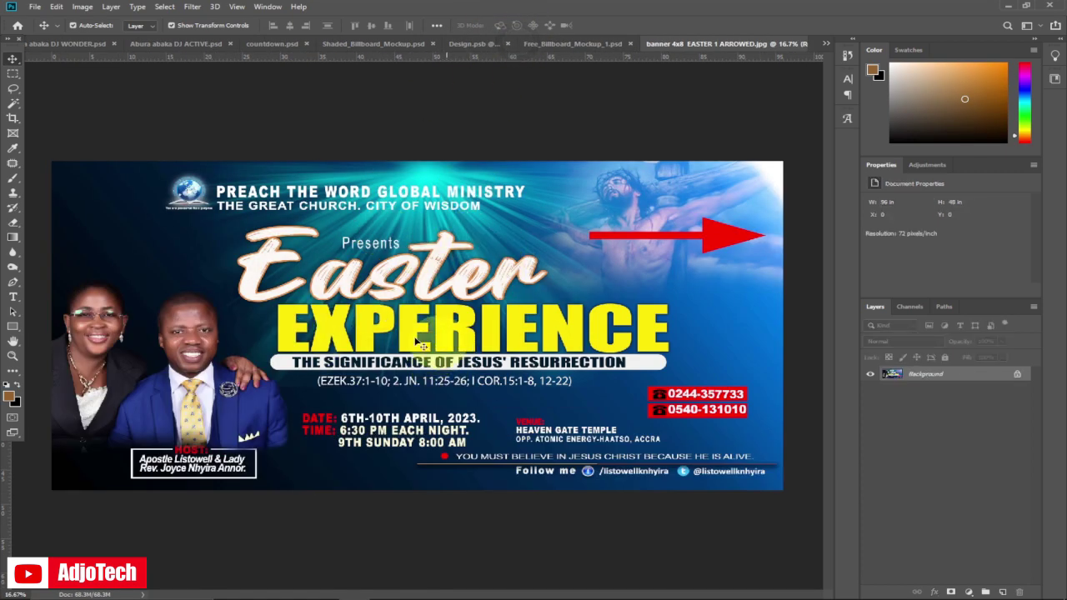
{"action": "double_click", "coordinate": [1001, 381]}
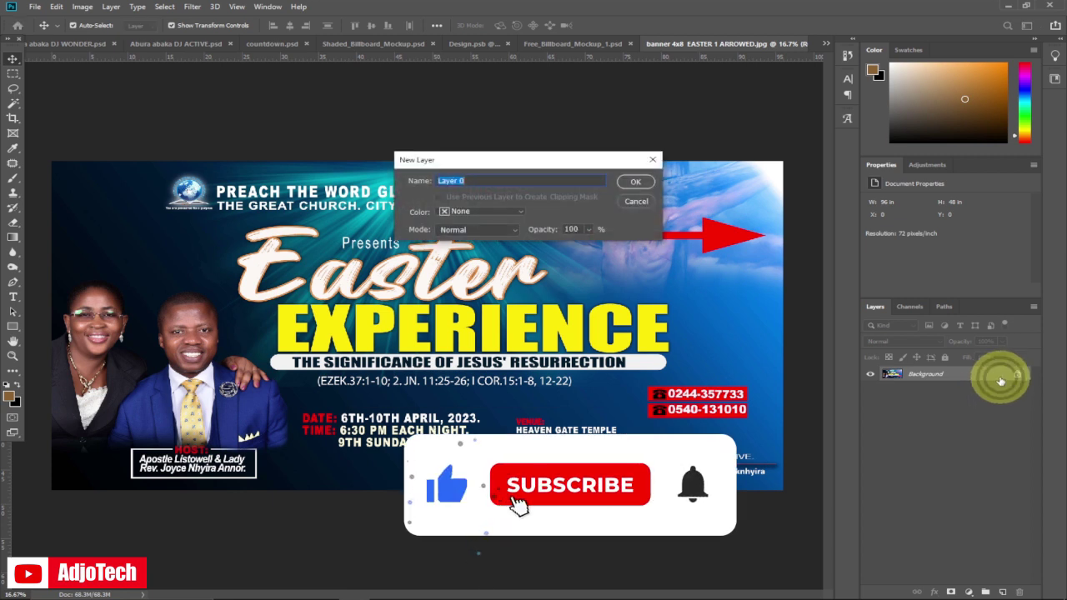
{"action": "left_click", "coordinate": [632, 181]}
Copy the Easter banner layer from its own document into Design1.psb, above the mockups-design.com layer.
{"action": "left_click", "coordinate": [369, 254]}
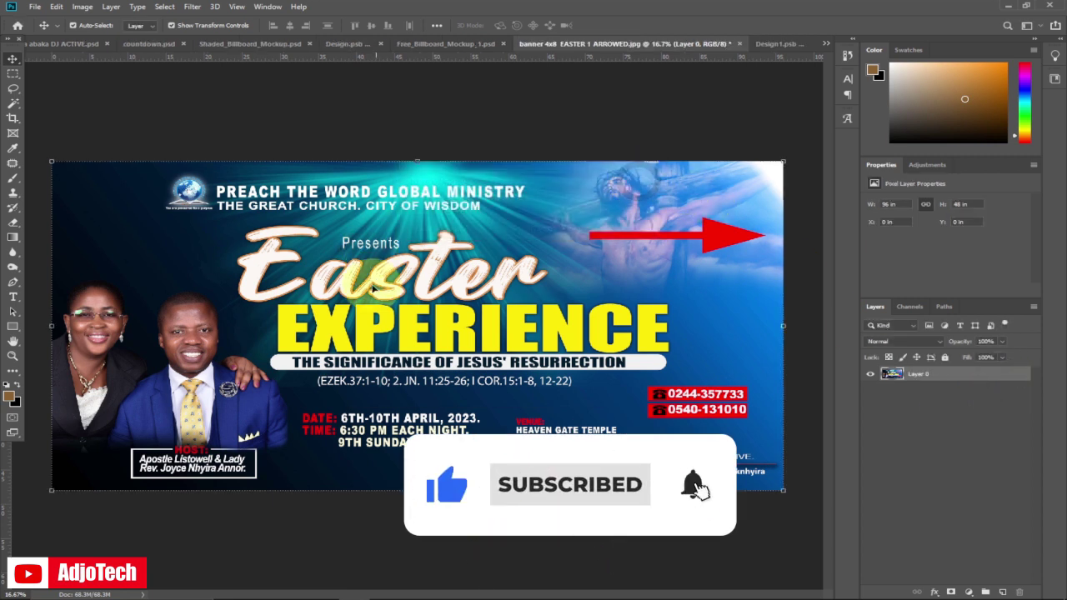
{"action": "left_click", "coordinate": [421, 302]}
{"action": "mouse_move", "coordinate": [412, 308]}
{"action": "left_mouse_down"}
{"action": "mouse_move", "coordinate": [708, 147]}
{"action": "mouse_move", "coordinate": [775, 48]}
{"action": "mouse_move", "coordinate": [393, 321]}
{"action": "mouse_move", "coordinate": [411, 309]}
{"action": "left_mouse_up"}
{"action": "left_click", "coordinate": [595, 248]}
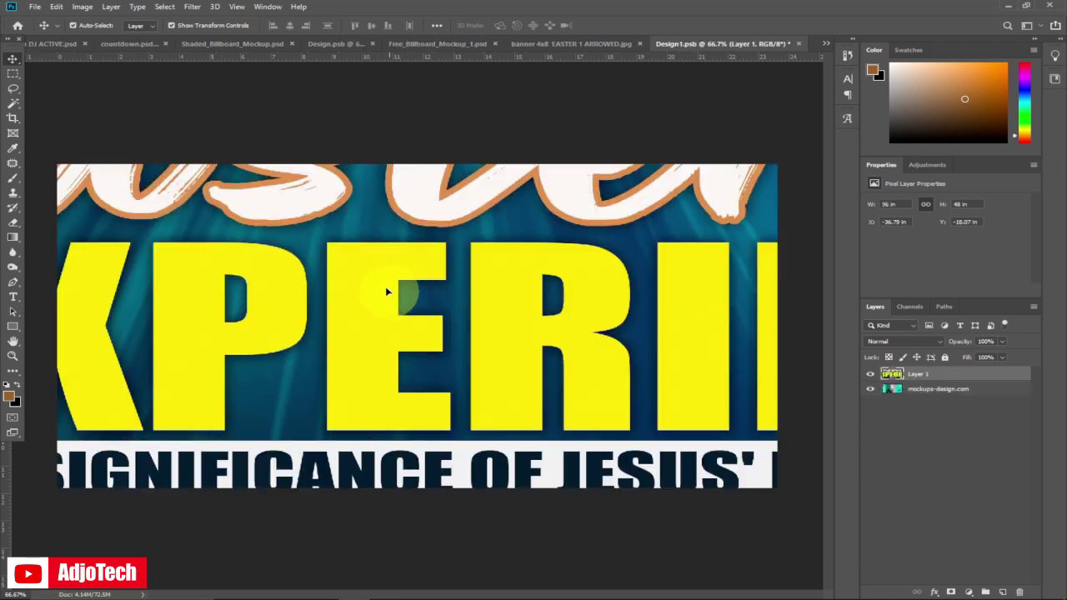
Move the oversized banner layer and scale it down to about 26 x 11.79 in, starting at the canvas's left edge.
{"action": "left_click_drag", "start_coordinate": [386, 291], "coordinate": [543, 353]}
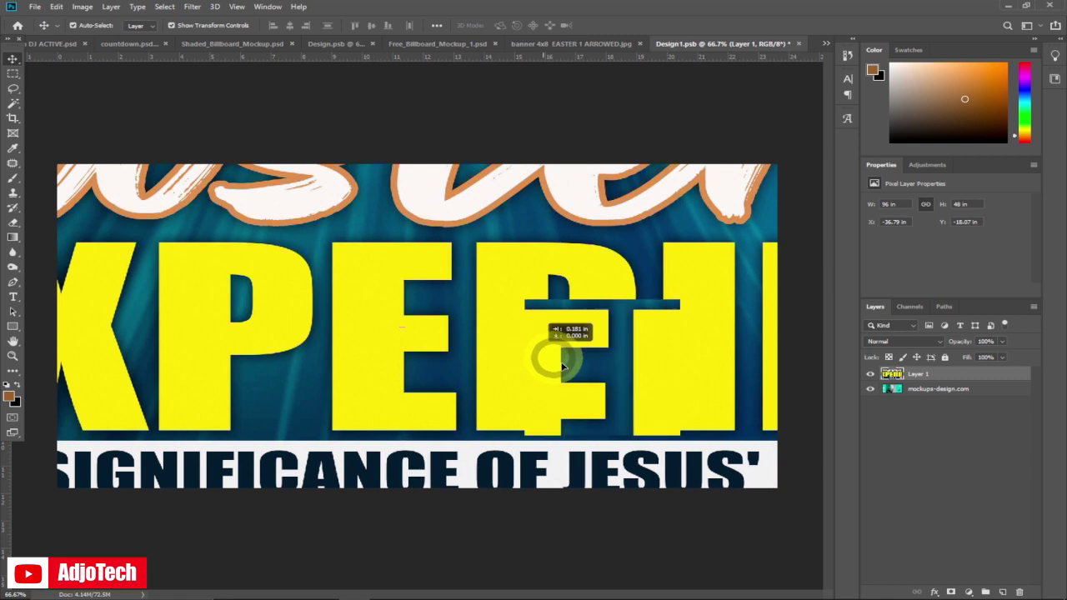
{"action": "left_click_drag", "start_coordinate": [278, 251], "coordinate": [595, 370]}
{"action": "left_click_drag", "start_coordinate": [326, 296], "coordinate": [562, 400]}
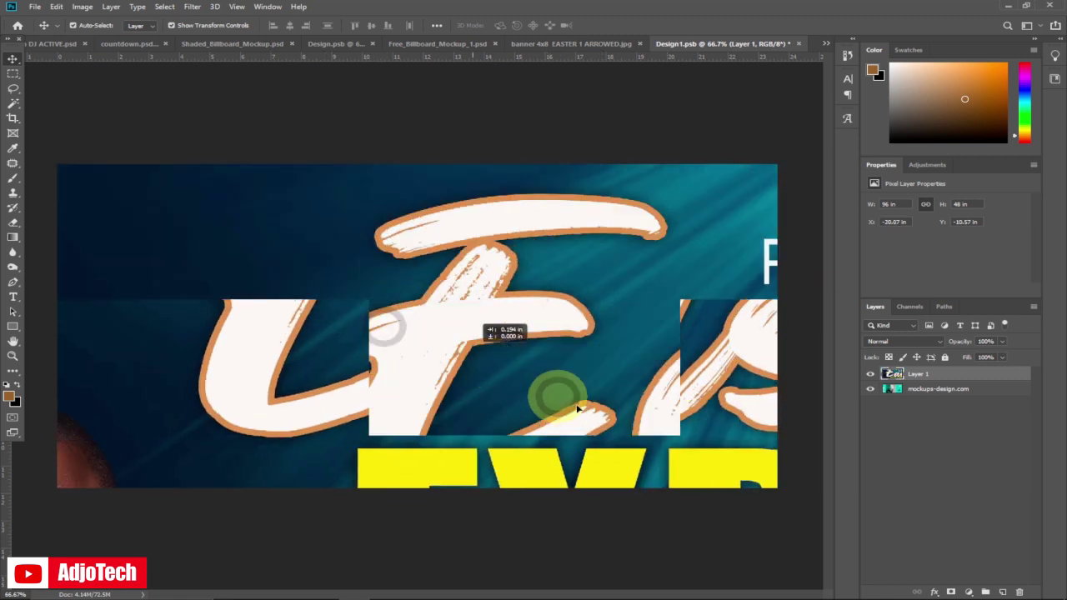
{"action": "left_click_drag", "start_coordinate": [279, 300], "coordinate": [115, 122]}
{"action": "left_click_drag", "start_coordinate": [518, 328], "coordinate": [212, 302]}
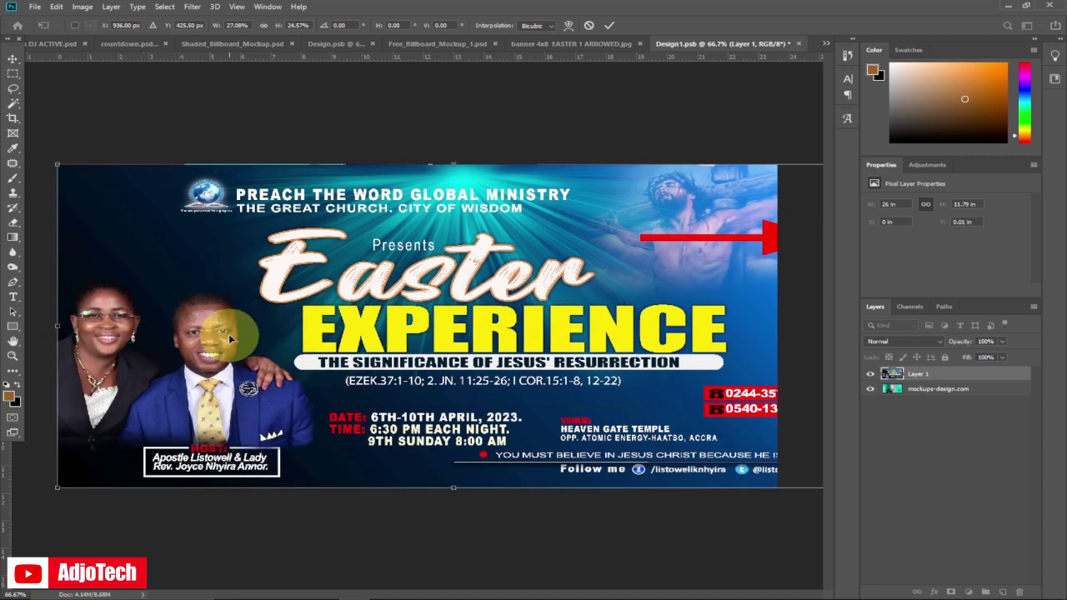
Stretch and center the banner to about 24.35 x 11.81 in so it covers the whole canvas, and apply the transform.
{"action": "left_click_drag", "start_coordinate": [55, 326], "coordinate": [155, 328]}
{"action": "left_click_drag", "start_coordinate": [226, 352], "coordinate": [188, 365]}
{"action": "left_click_drag", "start_coordinate": [742, 338], "coordinate": [775, 337]}
{"action": "left_click_drag", "start_coordinate": [415, 197], "coordinate": [419, 164]}
{"action": "left_click_drag", "start_coordinate": [419, 481], "coordinate": [420, 482]}
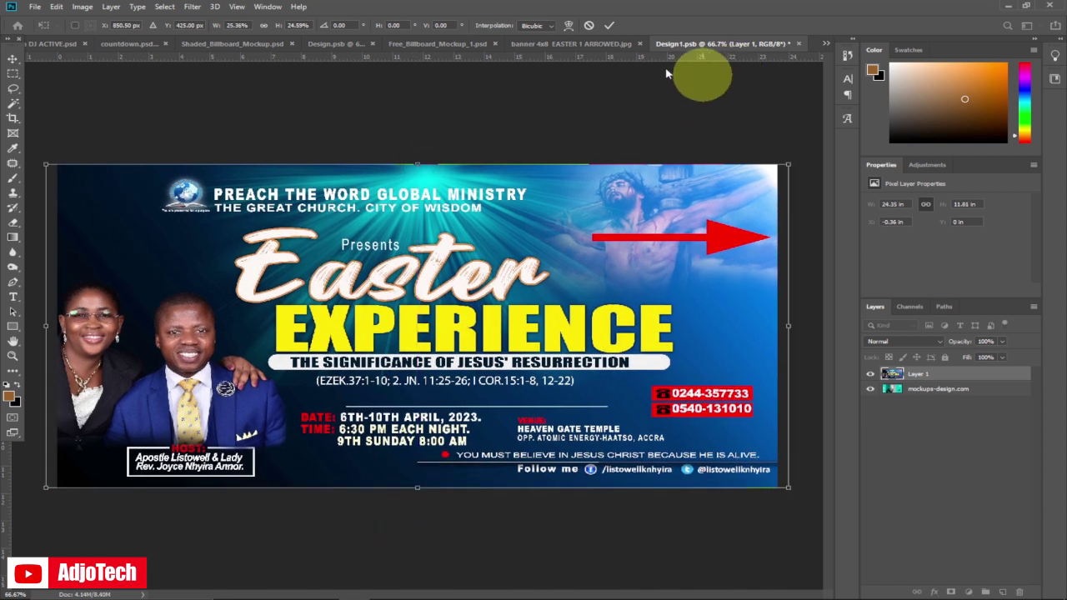
{"action": "left_click", "coordinate": [609, 27]}
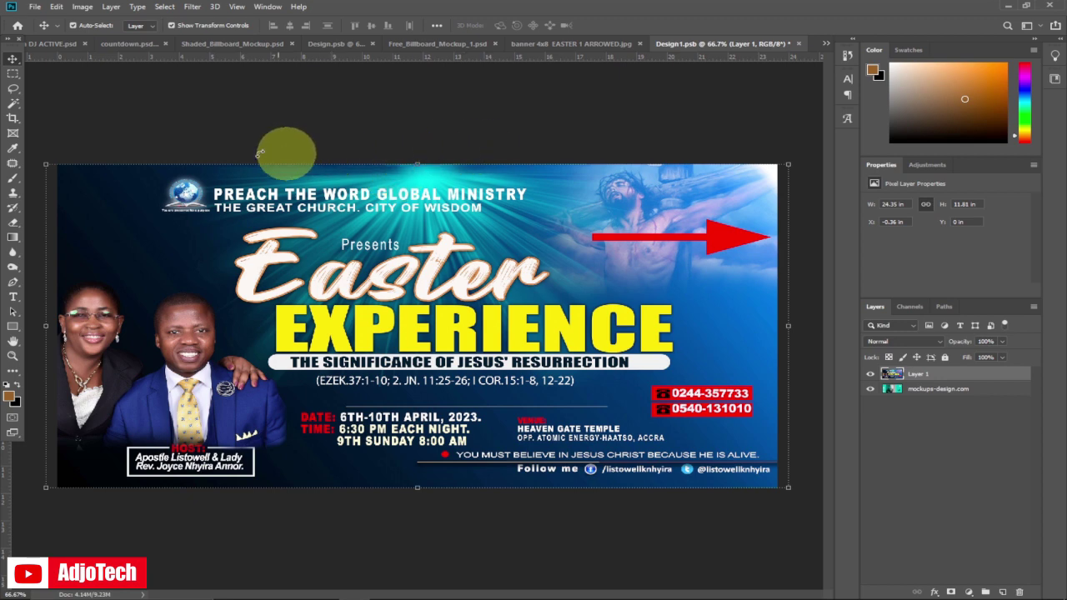
Save Design1.psb and return to Free_Billboard_Mockup_1.psd with the updated billboard artwork.
{"action": "left_click", "coordinate": [35, 7]}
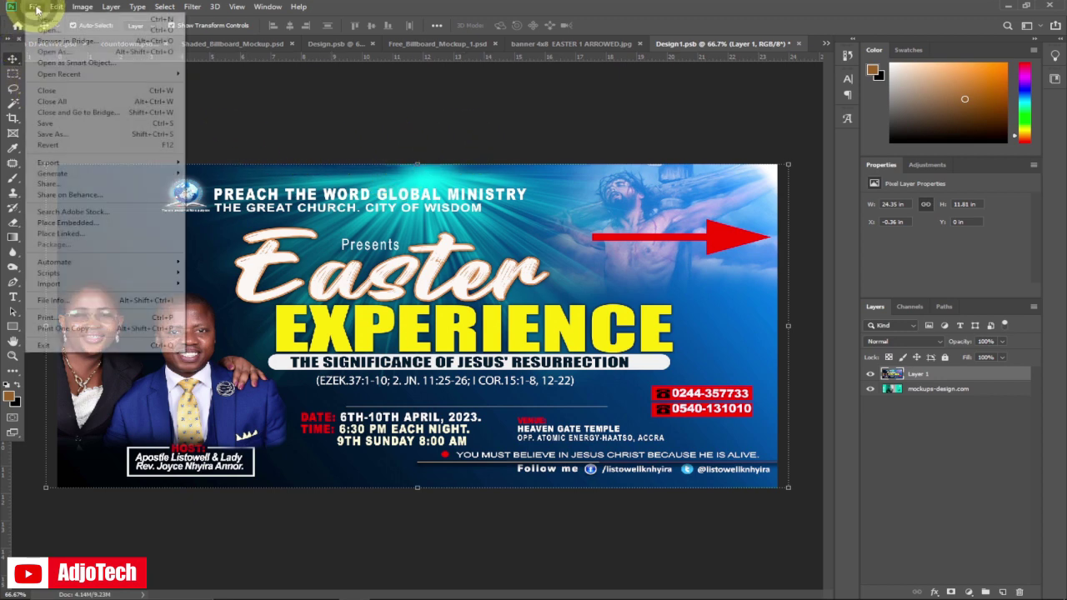
{"action": "left_click", "coordinate": [50, 124]}
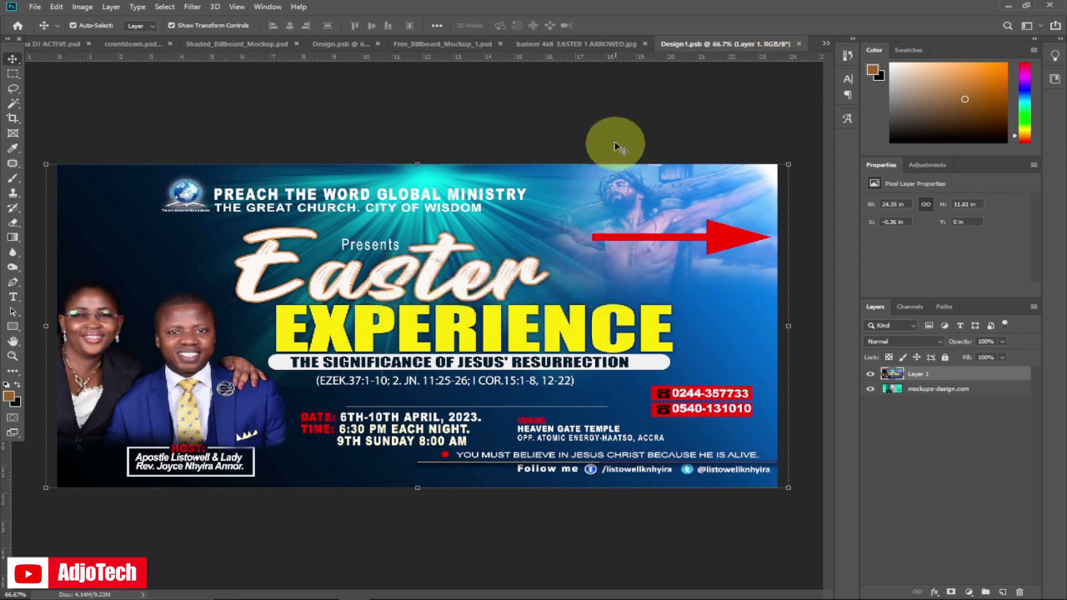
{"action": "left_click", "coordinate": [432, 45]}
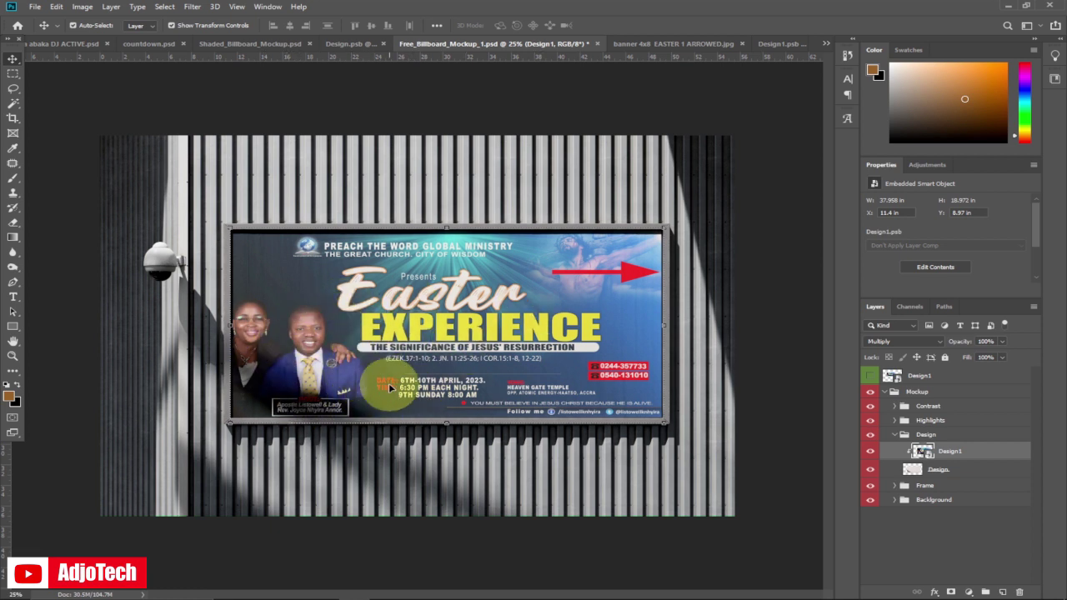
Hide the Highlights group of the billboard mockup and deselect the Design1 layer.
{"action": "left_click", "coordinate": [871, 424]}
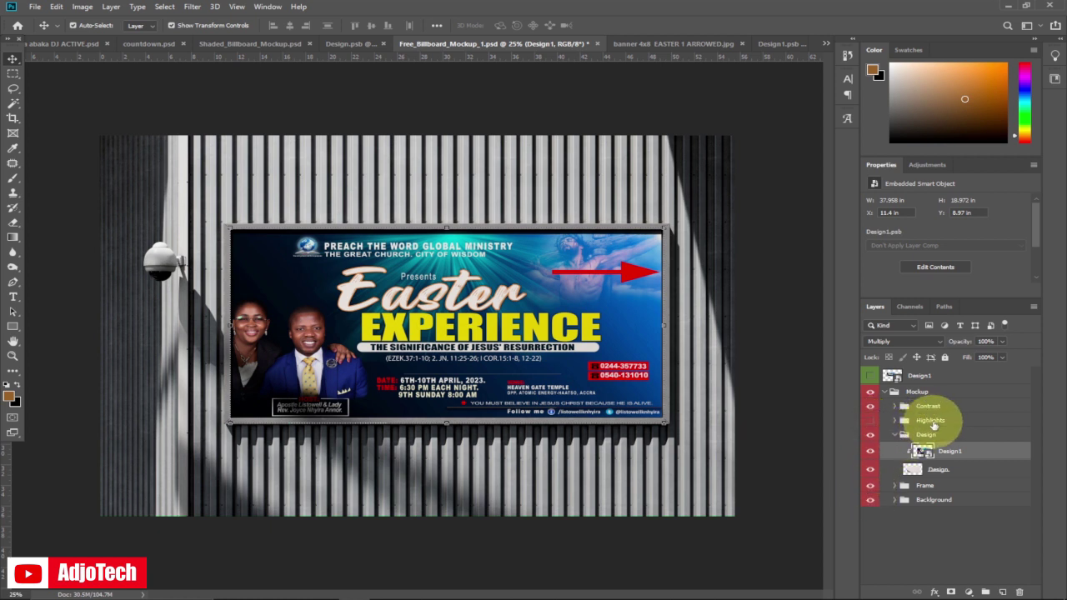
{"action": "left_click", "coordinate": [871, 423]}
{"action": "left_click", "coordinate": [762, 211]}
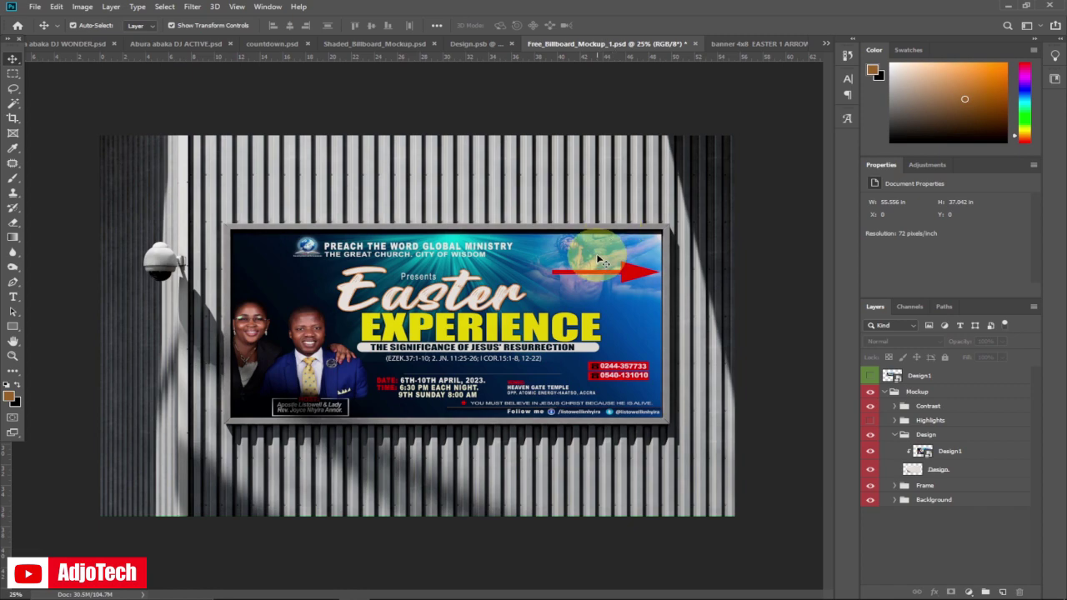
Switch to Chrome and open the Free "Simple" Mockups collection on mockups-design.com.
{"action": "mouse_move", "coordinate": [492, 593]}
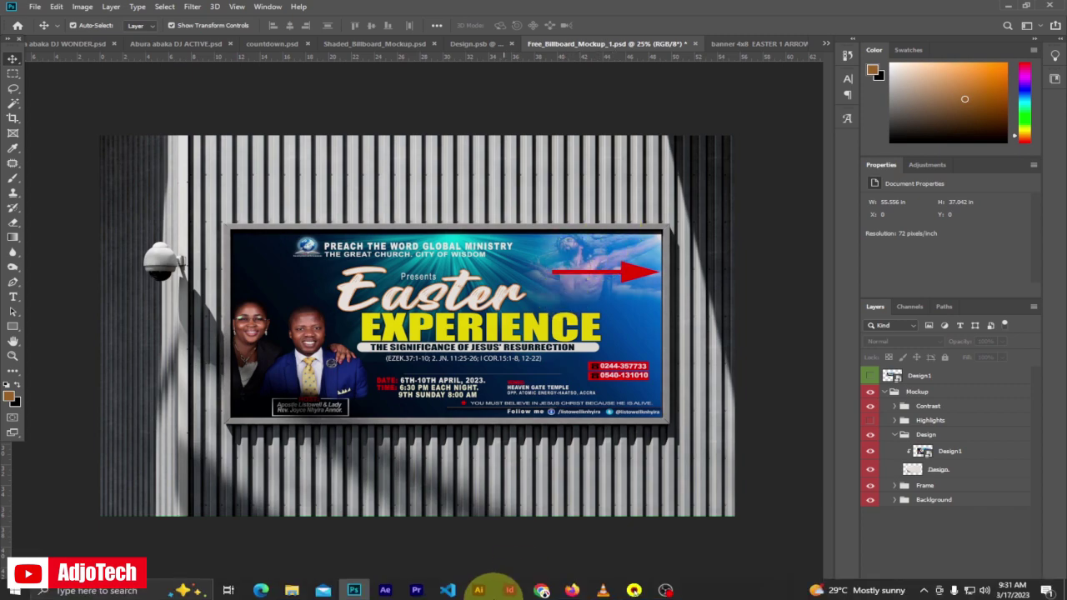
{"action": "left_click", "coordinate": [542, 589]}
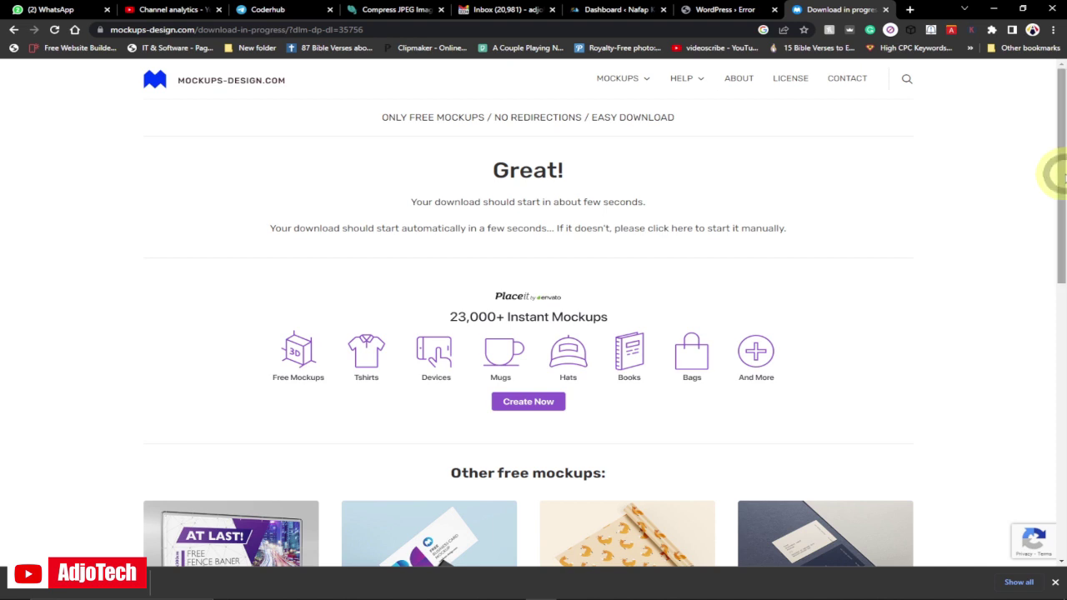
{"action": "left_click", "coordinate": [1055, 577]}
{"action": "left_click_drag", "start_coordinate": [1057, 274], "coordinate": [1045, 202]}
{"action": "mouse_move", "coordinate": [624, 78]}
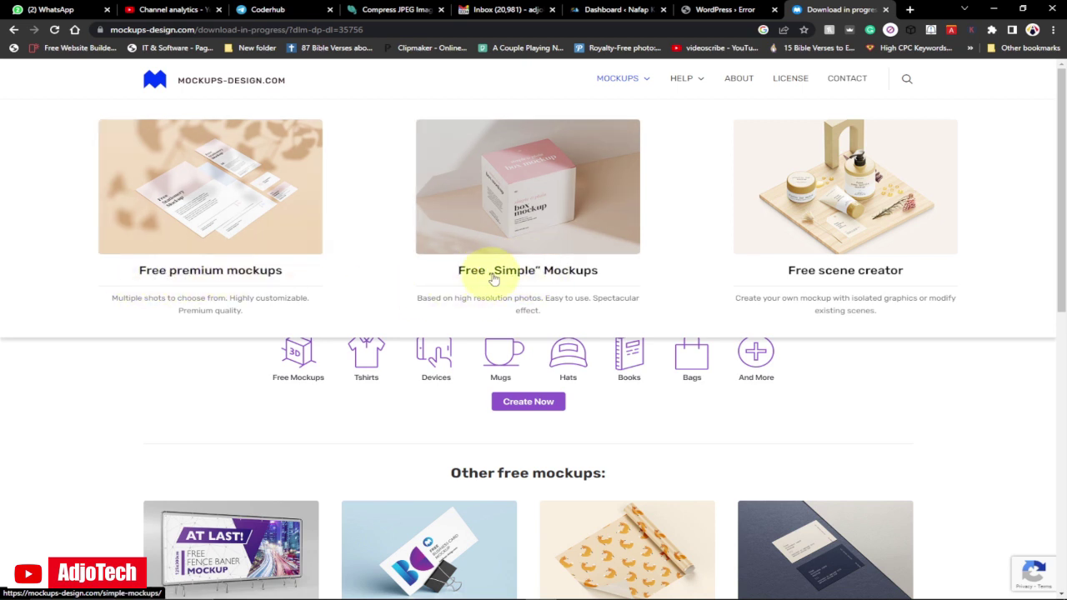
{"action": "left_click", "coordinate": [495, 275]}
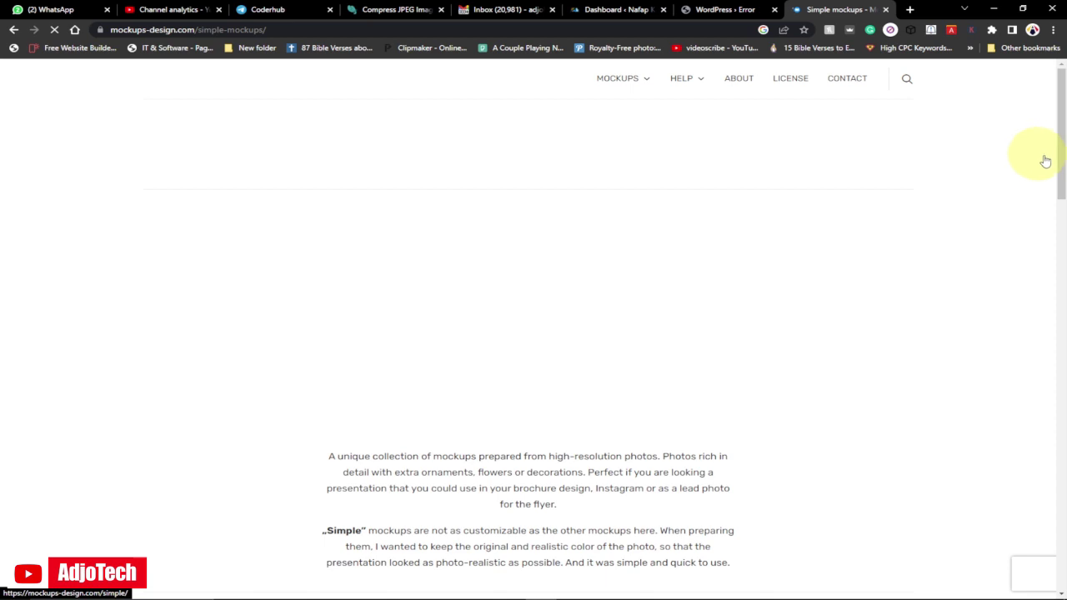
Browse the simple mockups gallery and open the "Candle in black tin mockup" page.
{"action": "left_click_drag", "start_coordinate": [1063, 146], "coordinate": [1063, 221]}
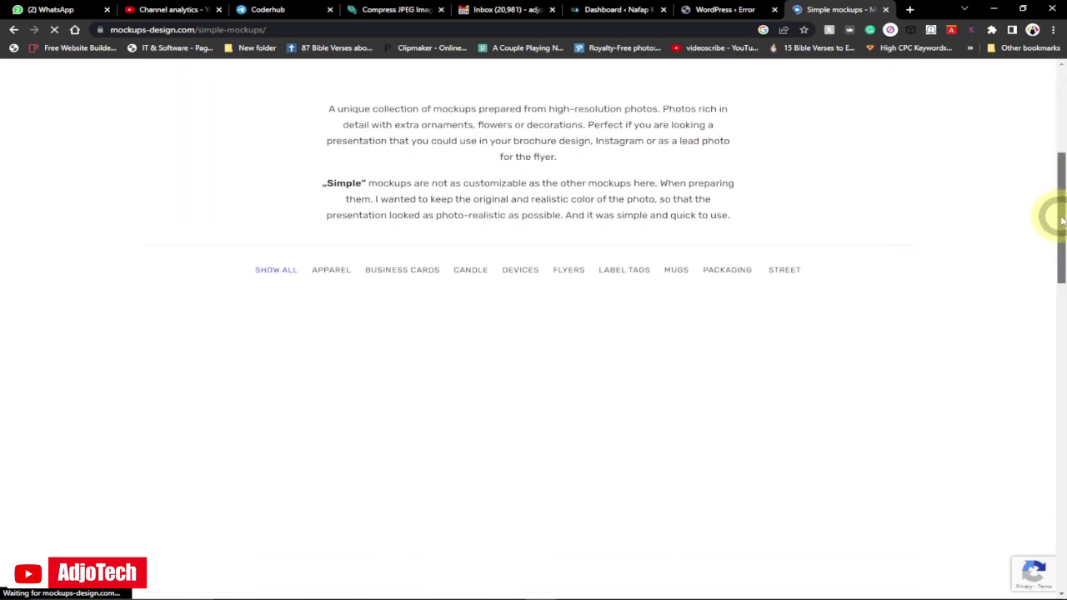
{"action": "scroll", "coordinate": [1062, 213], "scroll_direction": "down", "scroll_amount": 2}
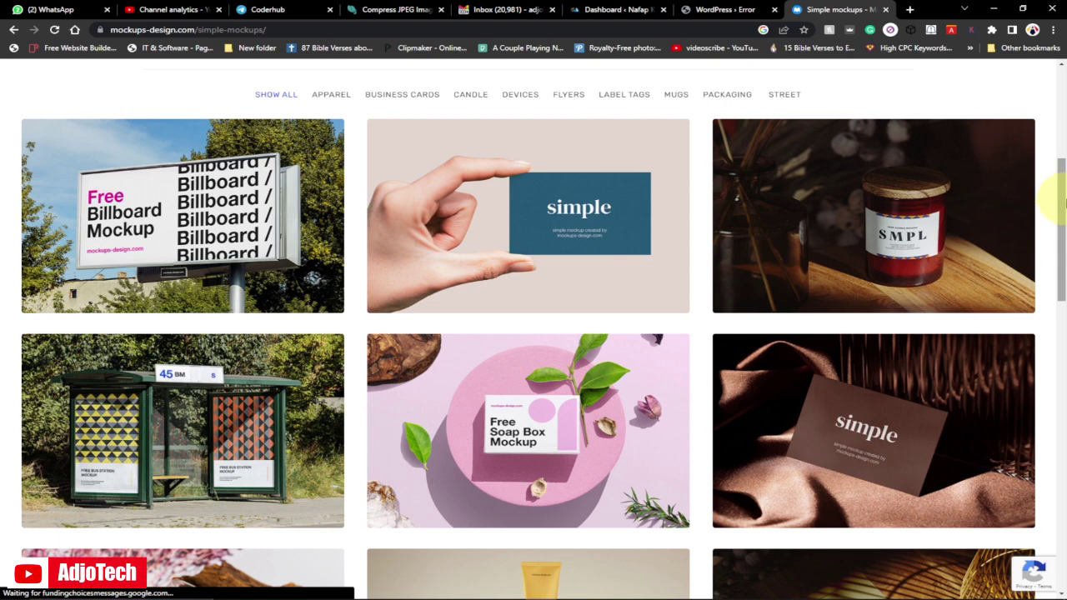
{"action": "left_click_drag", "start_coordinate": [1056, 209], "coordinate": [1041, 348]}
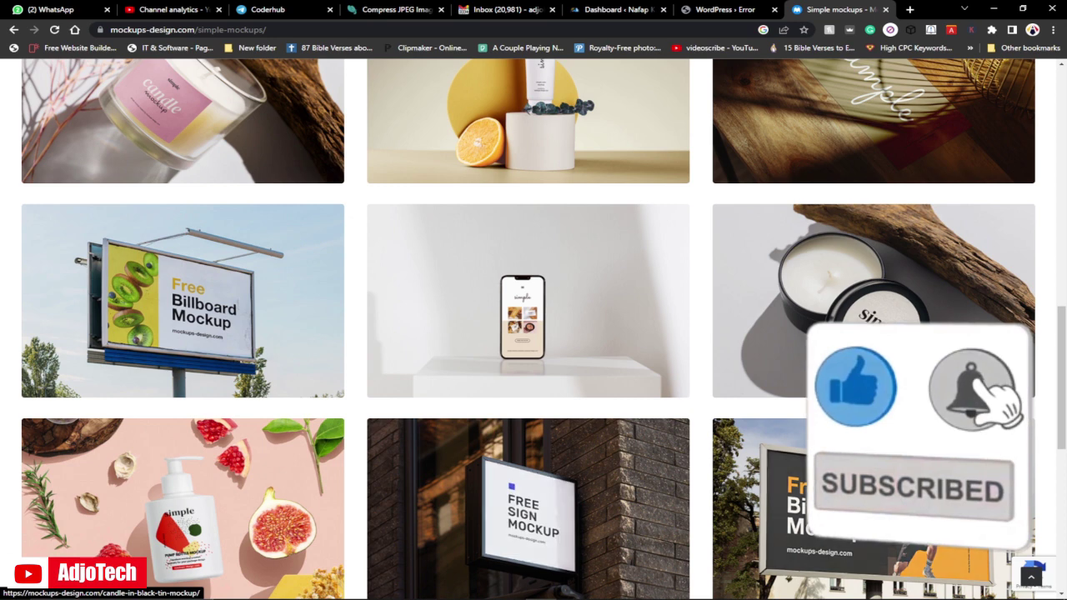
{"action": "left_click", "coordinate": [859, 320]}
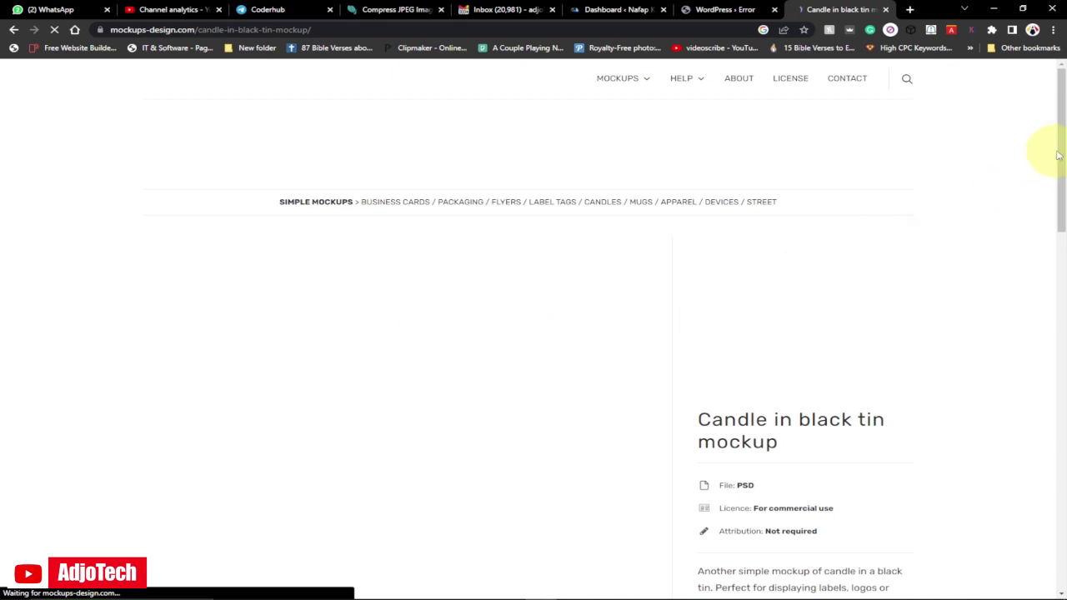
Review the candle mockup's preview images and additional info, and download its PSD archive.
{"action": "left_click_drag", "start_coordinate": [1062, 127], "coordinate": [1060, 178]}
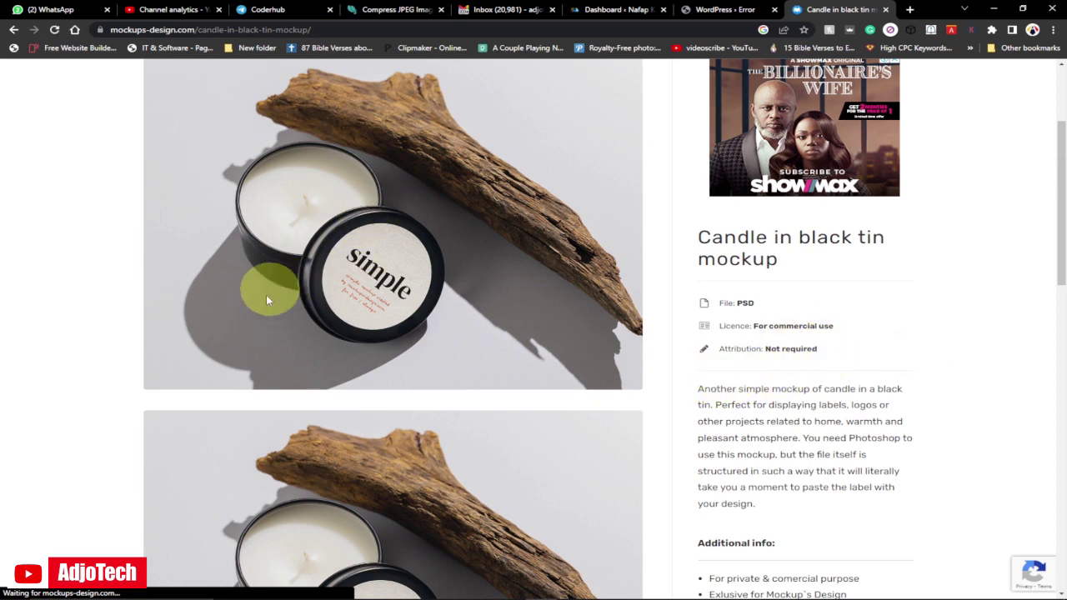
{"action": "left_click_drag", "start_coordinate": [1060, 271], "coordinate": [1061, 362]}
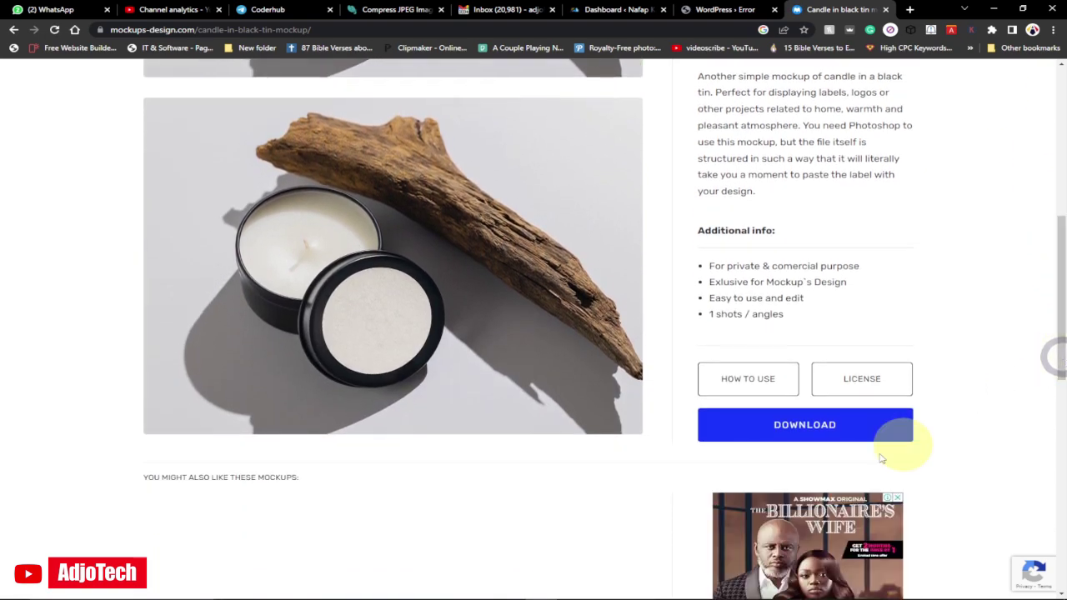
{"action": "left_click", "coordinate": [796, 430]}
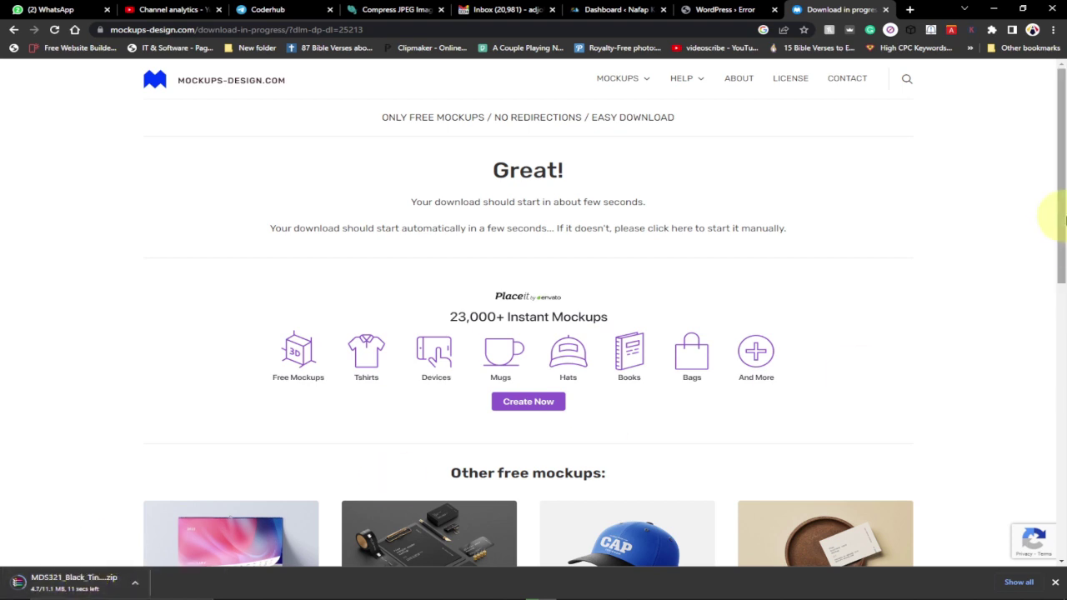
Show the downloaded candle archive in its folder and extract it to an MDS321_Black_Tin_Candle_Mockup folder.
{"action": "left_click_drag", "start_coordinate": [1063, 196], "coordinate": [1055, 279]}
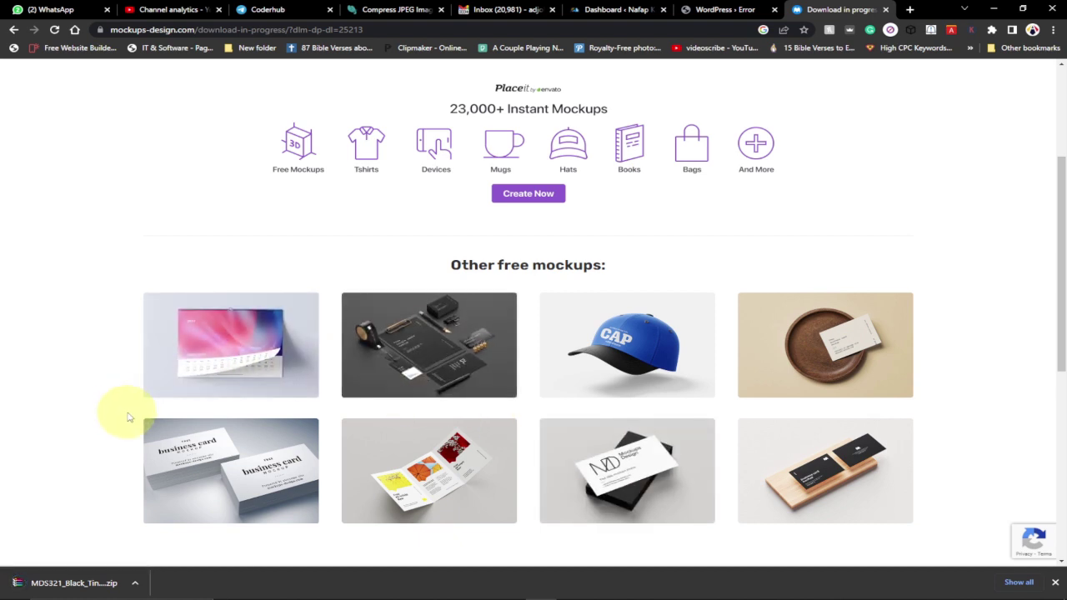
{"action": "left_click", "coordinate": [135, 583]}
{"action": "left_click", "coordinate": [153, 546]}
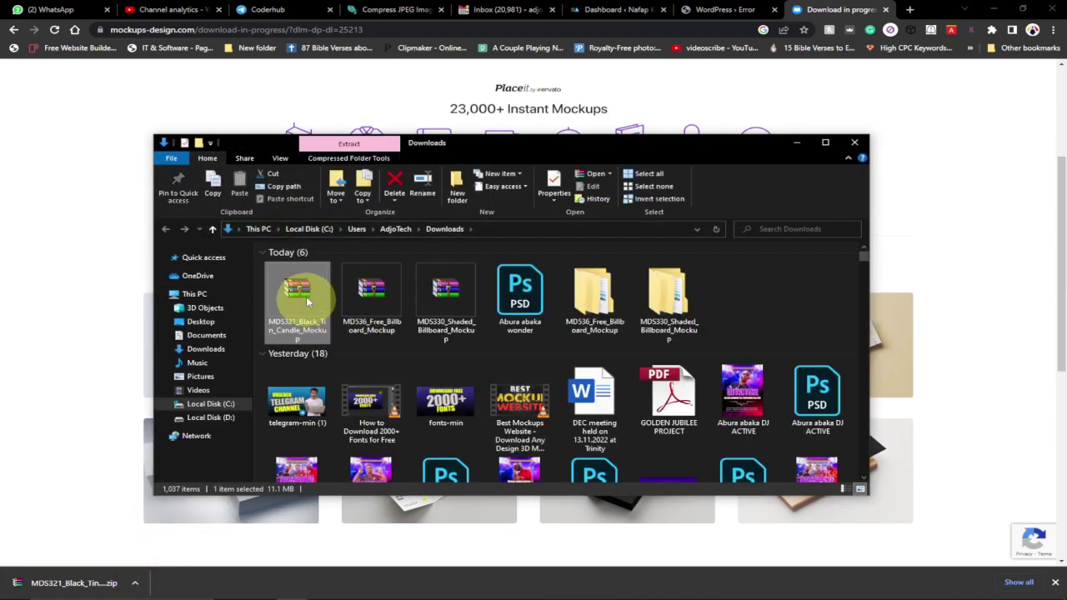
{"action": "right_click", "coordinate": [305, 296]}
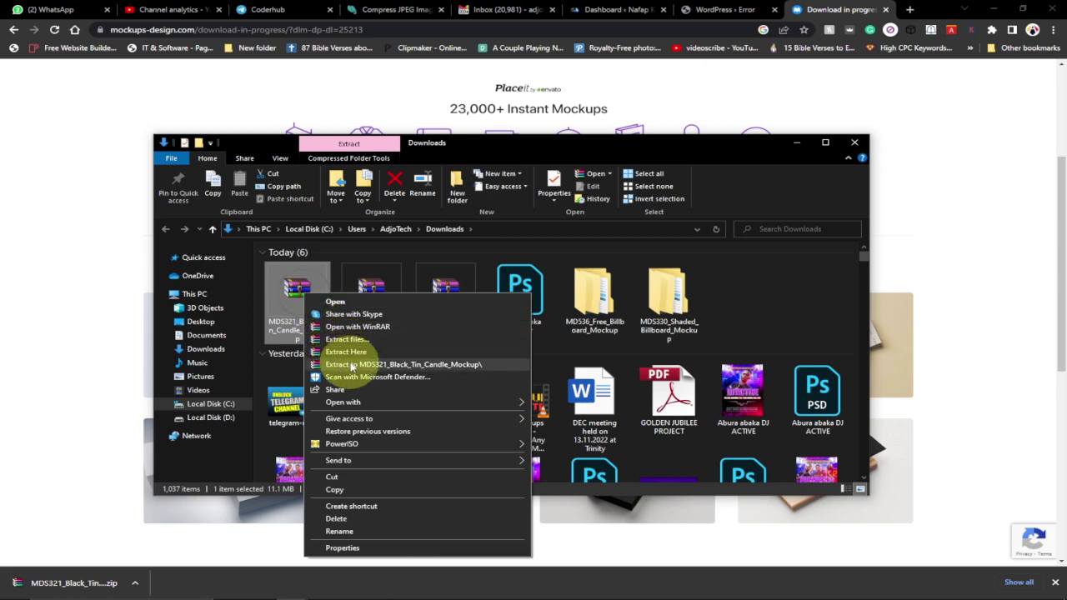
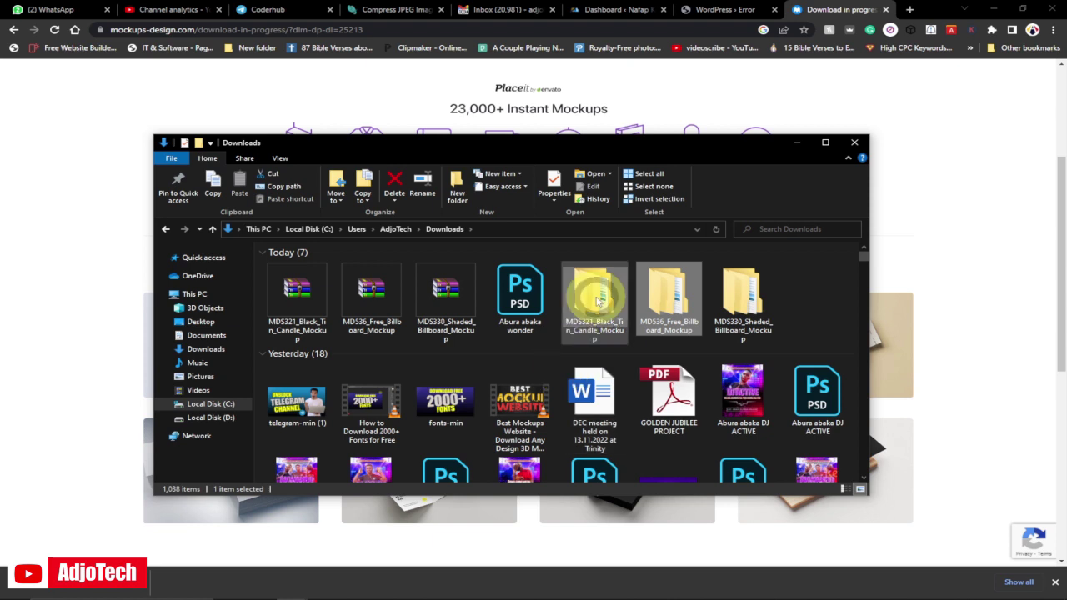
Open Black_Tin_Candle_Mockup.psd from the extracted MDS321_Black_Tin_Candle_Mockup folder in Photoshop.
{"action": "double_click", "coordinate": [595, 292]}
{"action": "left_click", "coordinate": [331, 267]}
{"action": "double_click", "coordinate": [331, 267]}
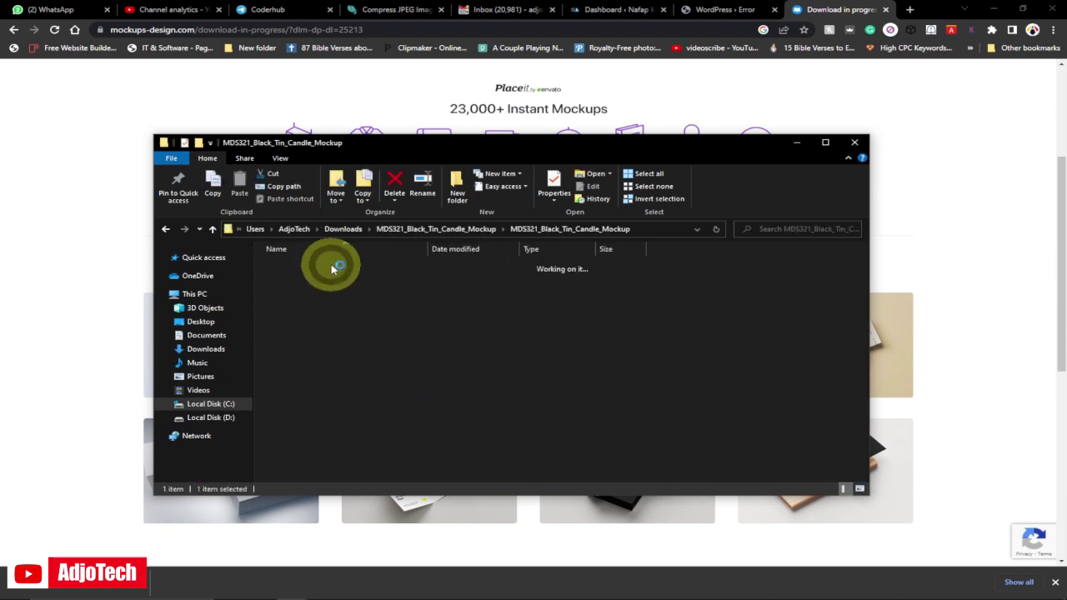
{"action": "left_click", "coordinate": [352, 286]}
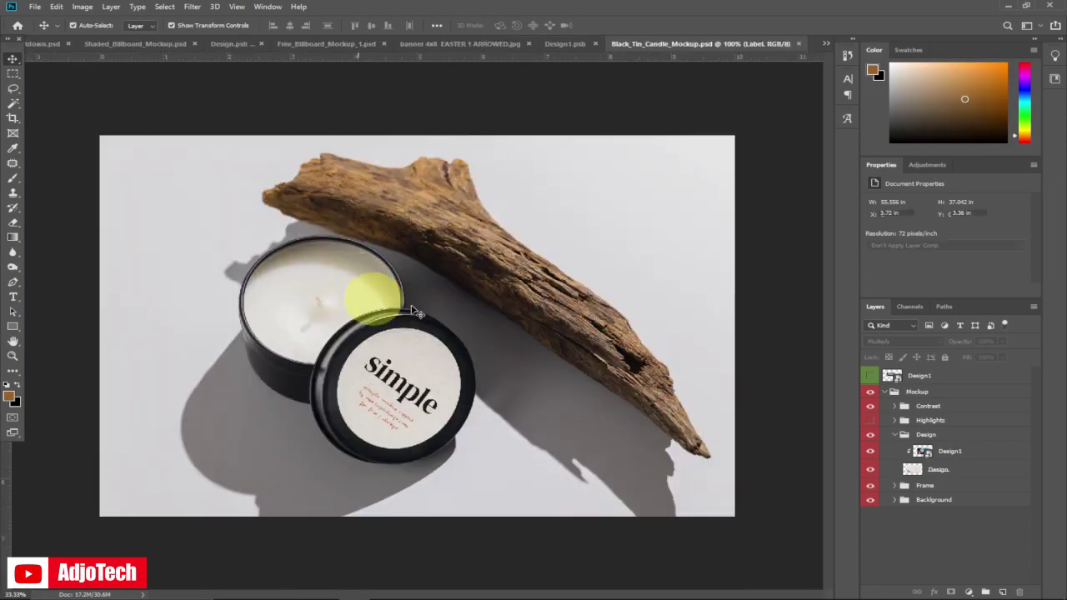
{"action": "left_click", "coordinate": [379, 377]}
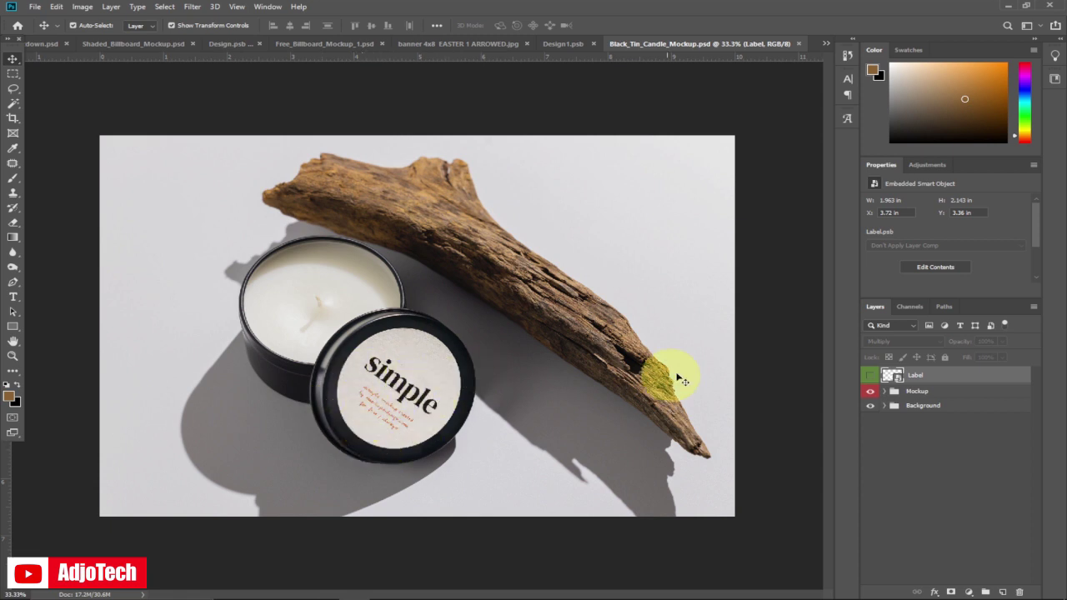
Expand the Mockup group, check its Label group by toggling visibility, and open the Label smart object inside it for editing.
{"action": "left_click", "coordinate": [870, 393]}
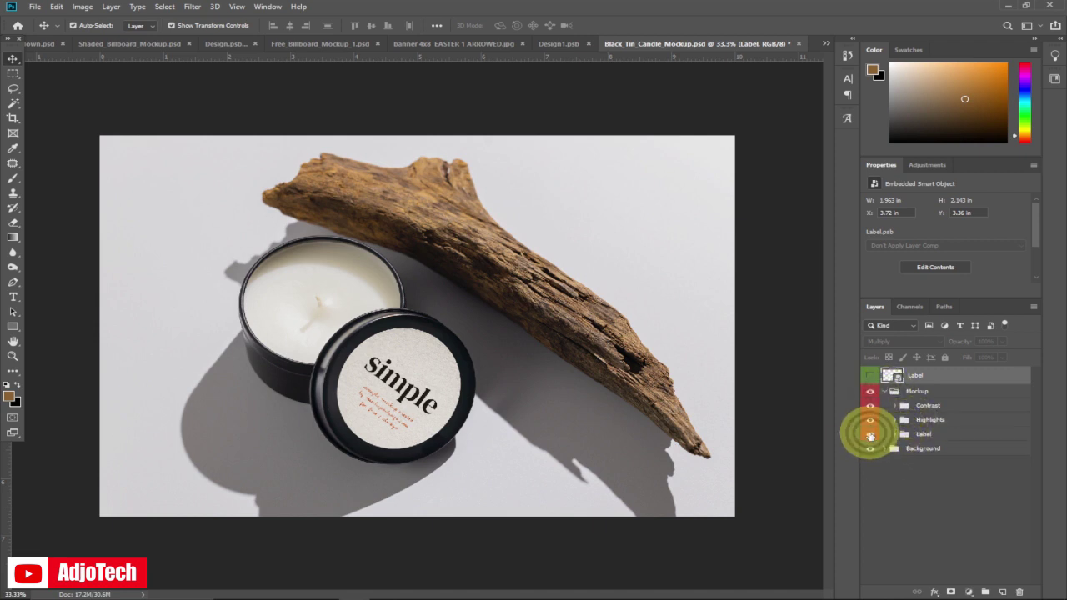
{"action": "left_click", "coordinate": [870, 435]}
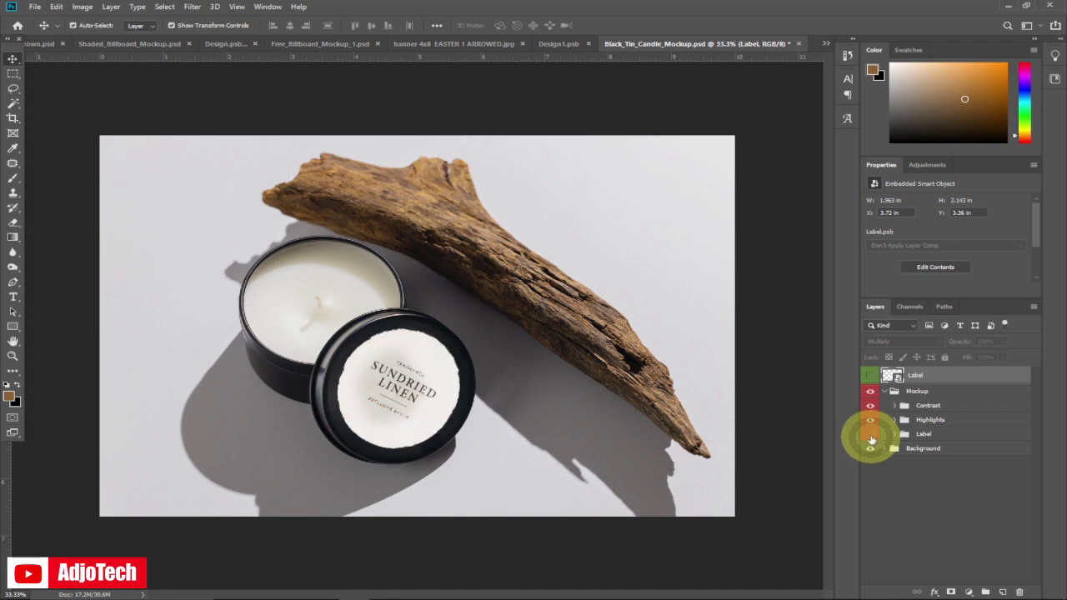
{"action": "left_click", "coordinate": [871, 435]}
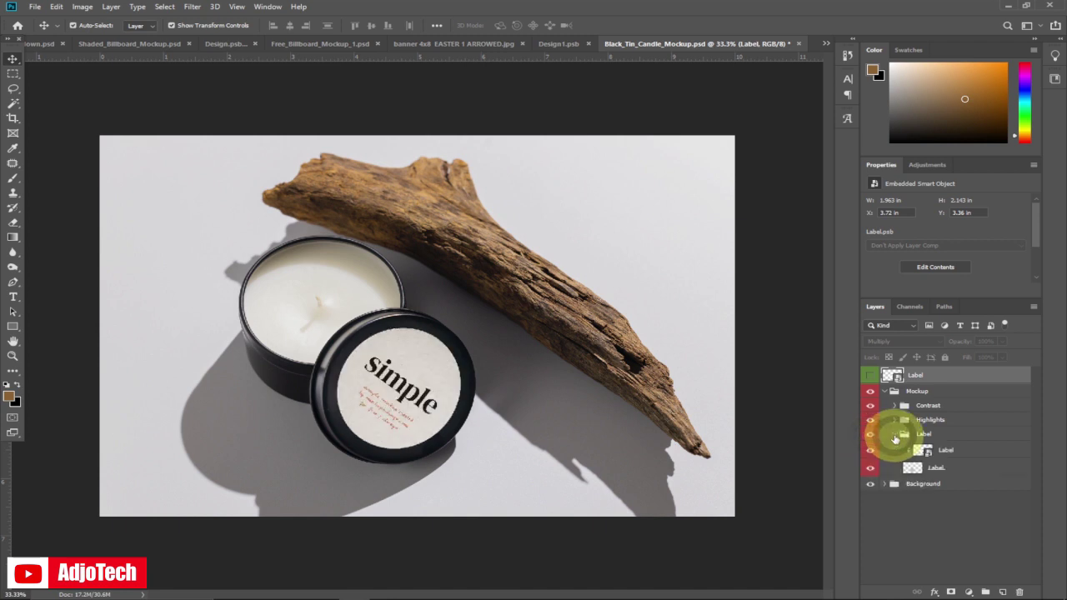
{"action": "double_click", "coordinate": [922, 451]}
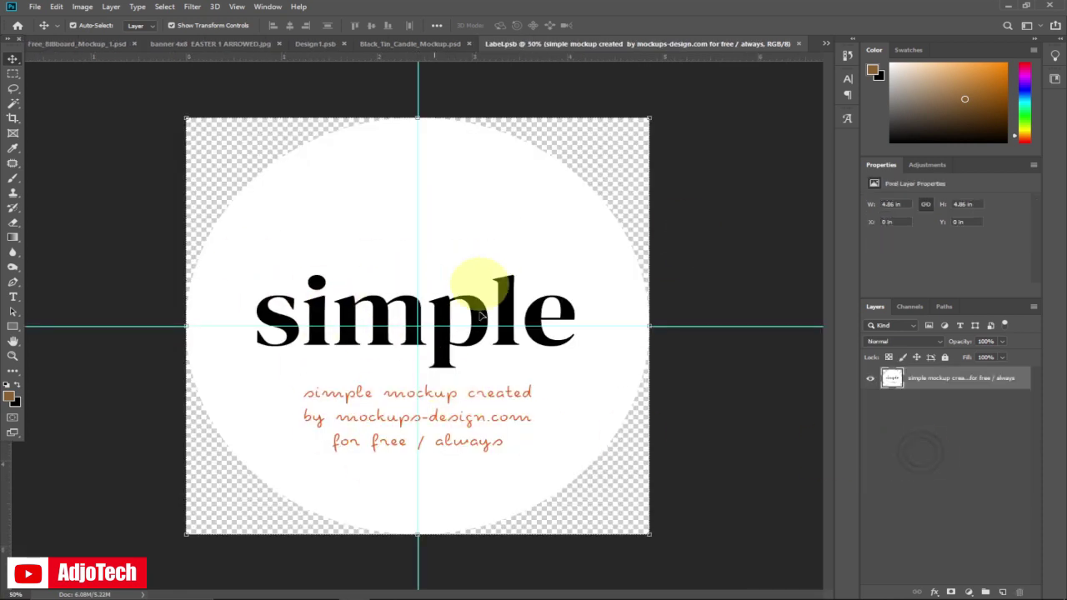
Open the round "International Gathering of the Saints" logo JPG from the Pictures folder in Photoshop.
{"action": "mouse_move", "coordinate": [322, 594]}
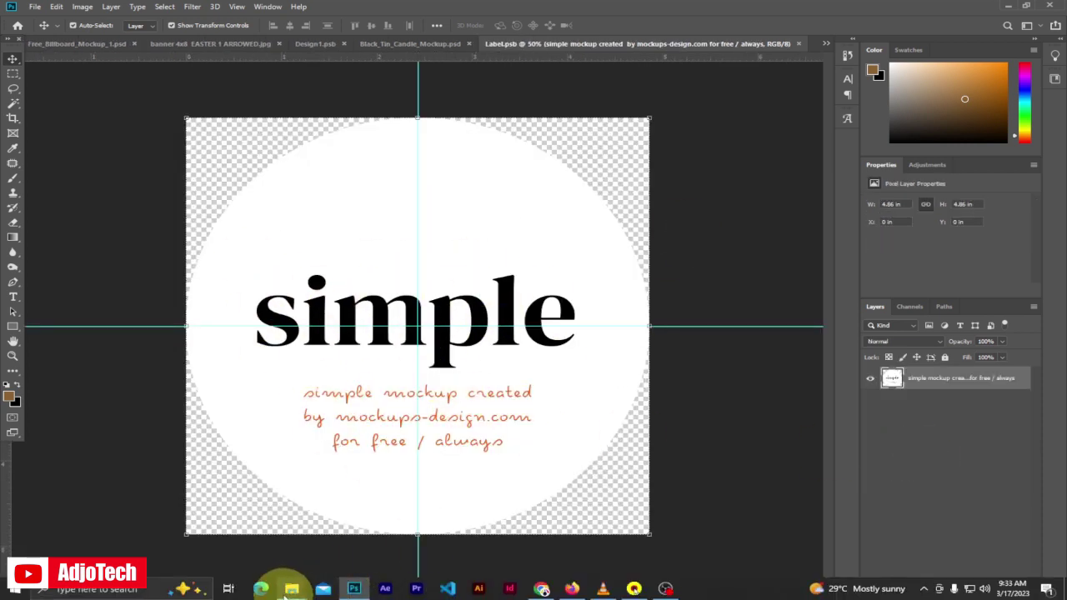
{"action": "mouse_move", "coordinate": [285, 590]}
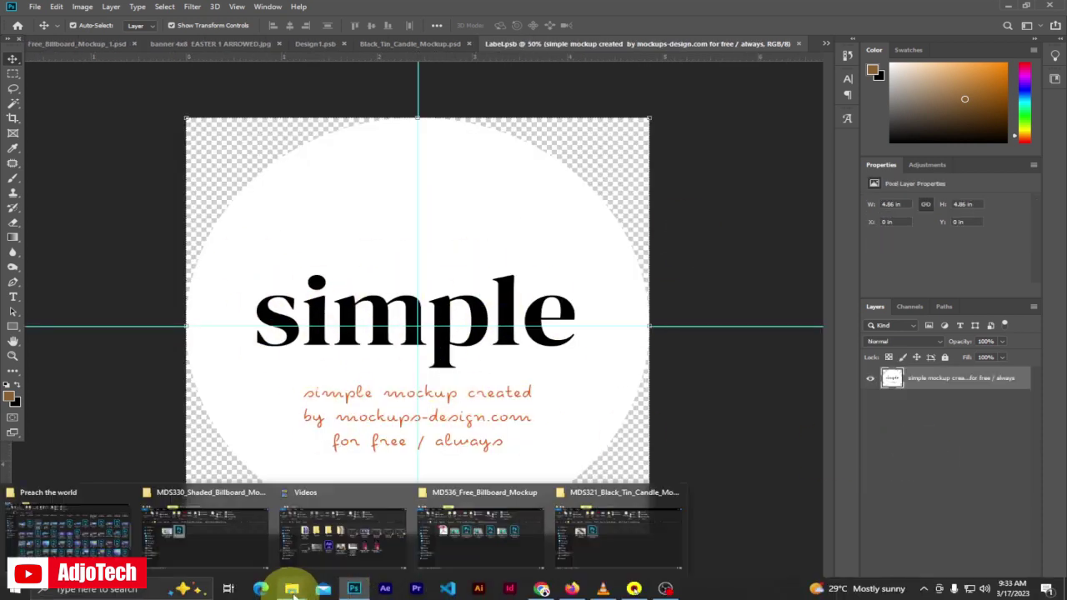
{"action": "left_click", "coordinate": [75, 546]}
{"action": "left_click", "coordinate": [145, 91]}
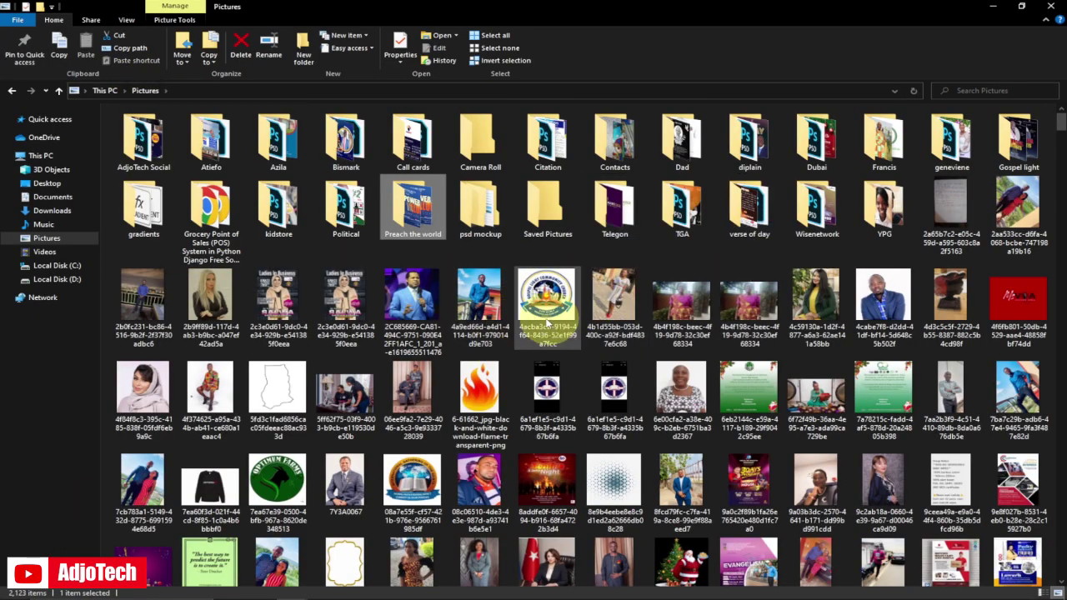
{"action": "left_click_drag", "start_coordinate": [553, 300], "coordinate": [794, 30]}
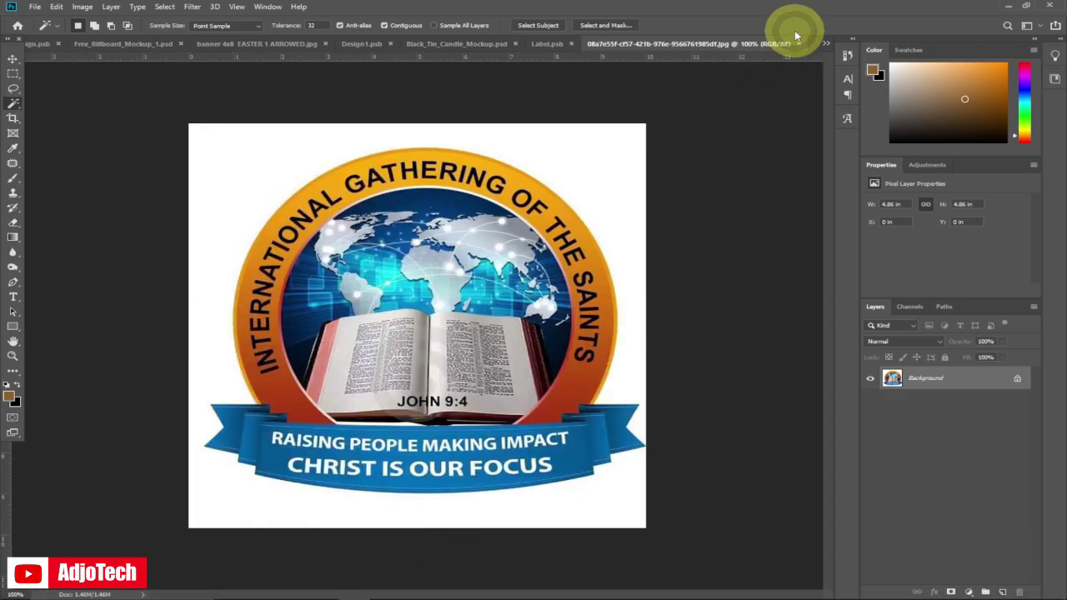
Convert the logo's locked background to a regular layer and delete the white area around the logo with the Magic Wand.
{"action": "double_click", "coordinate": [971, 379]}
{"action": "left_click", "coordinate": [636, 183]}
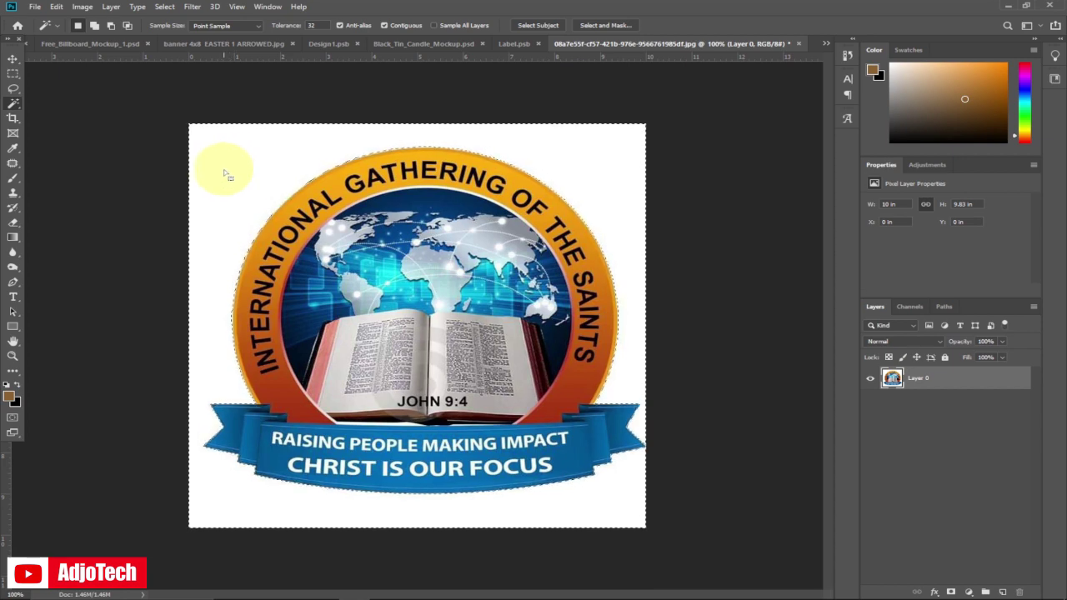
{"action": "key", "text": "Delete"}
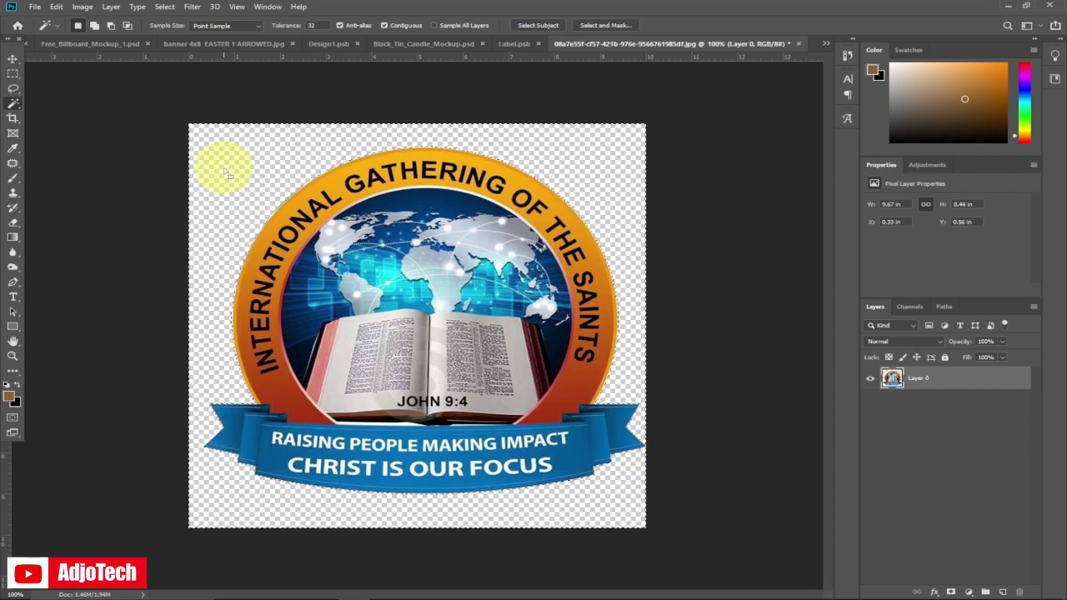
Move the cut-out logo into Label.psb and enlarge it to about 5.1 by 4.45 in, covering most of the round label.
{"action": "left_click", "coordinate": [12, 60]}
{"action": "left_click_drag", "start_coordinate": [367, 307], "coordinate": [411, 358]}
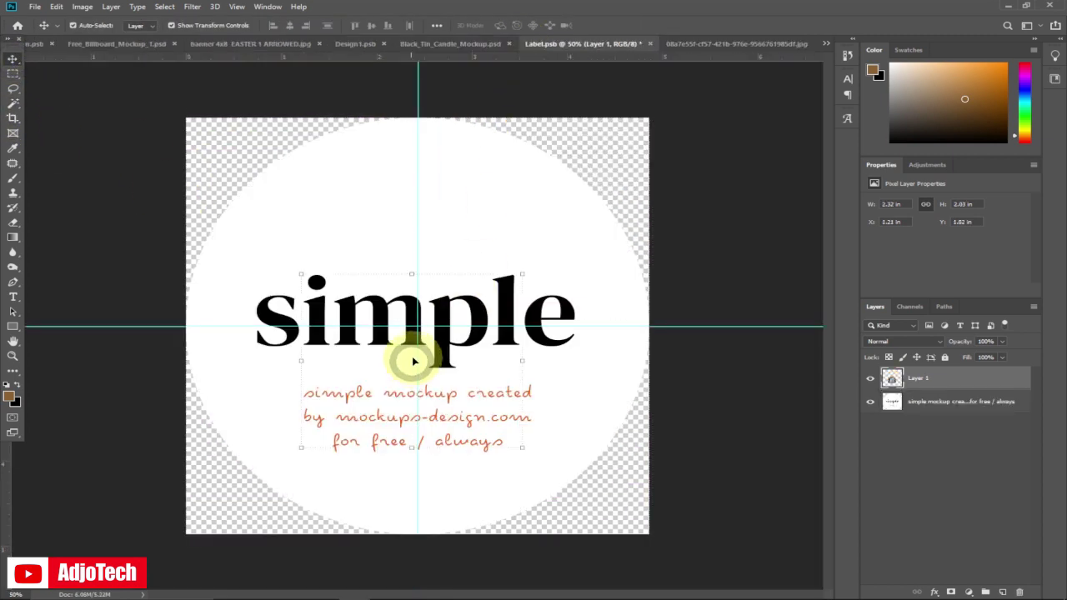
{"action": "left_click_drag", "start_coordinate": [301, 275], "coordinate": [213, 210]}
{"action": "left_click_drag", "start_coordinate": [526, 447], "coordinate": [594, 482]}
{"action": "left_click_drag", "start_coordinate": [214, 208], "coordinate": [144, 151]}
{"action": "left_click_drag", "start_coordinate": [576, 148], "coordinate": [610, 128]}
{"action": "left_click_drag", "start_coordinate": [500, 241], "coordinate": [537, 238]}
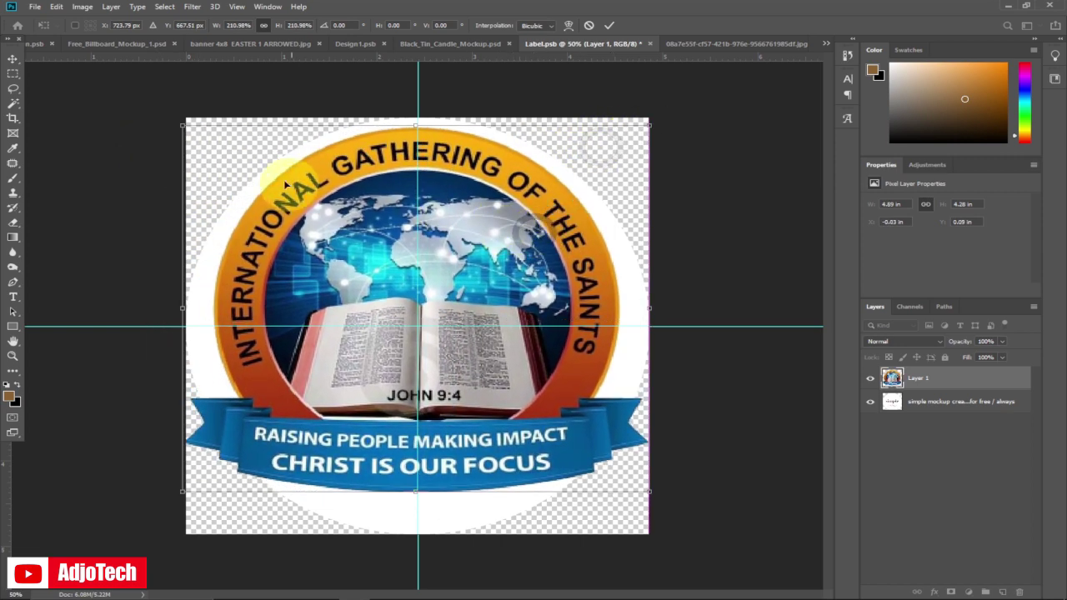
{"action": "left_click_drag", "start_coordinate": [184, 126], "coordinate": [172, 116]}
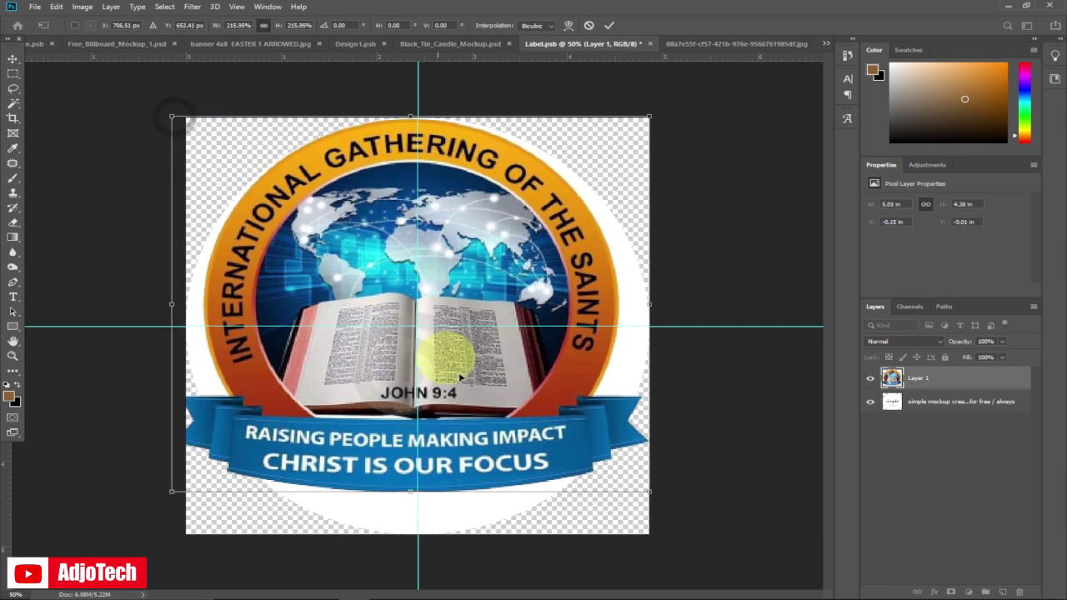
{"action": "left_click_drag", "start_coordinate": [650, 496], "coordinate": [662, 495]}
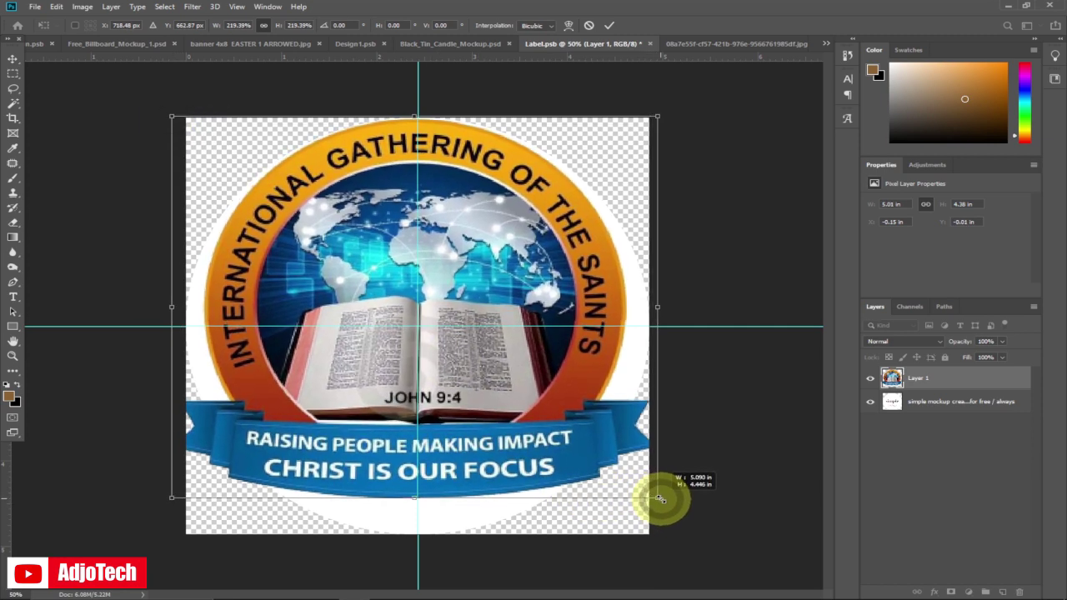
{"action": "left_click_drag", "start_coordinate": [489, 350], "coordinate": [488, 344]}
{"action": "left_click", "coordinate": [610, 25]}
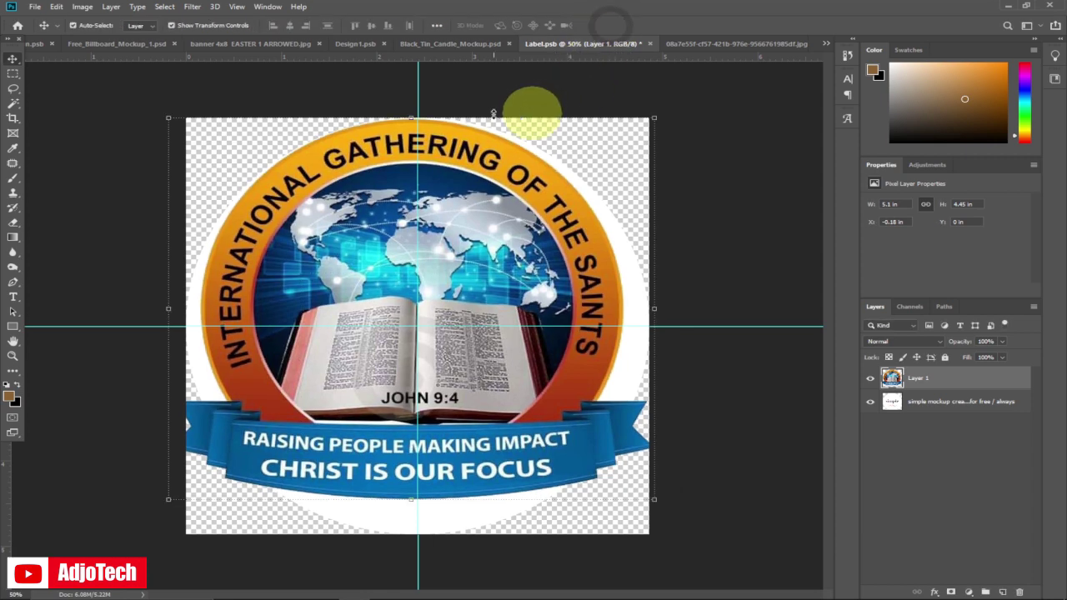
Save the edited Label.psb and return to Black_Tin_Candle_Mockup.psd to update the candle lid.
{"action": "left_click", "coordinate": [32, 8]}
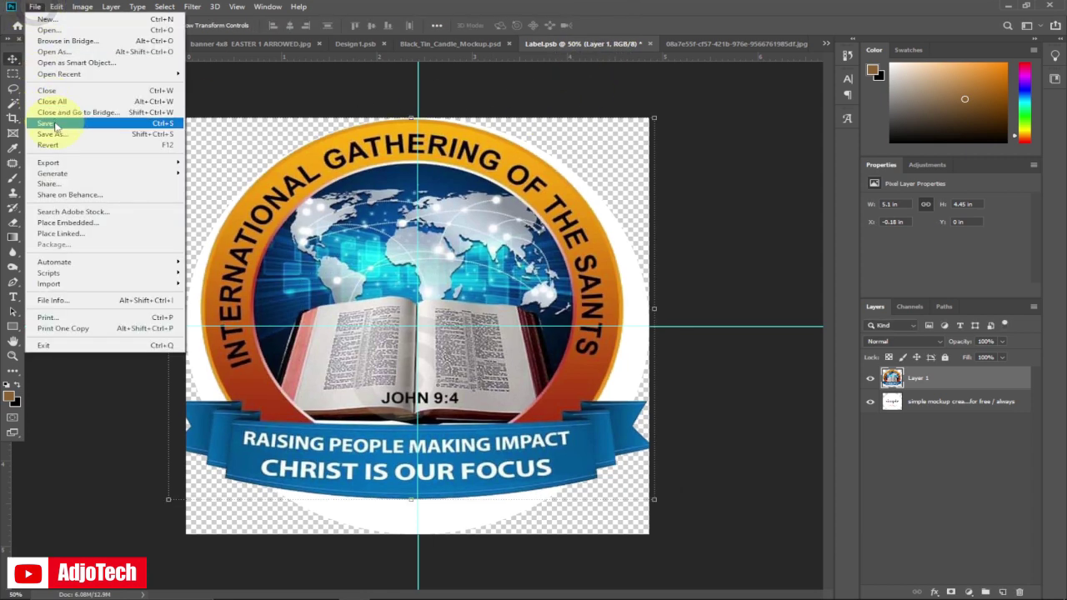
{"action": "left_click", "coordinate": [56, 126]}
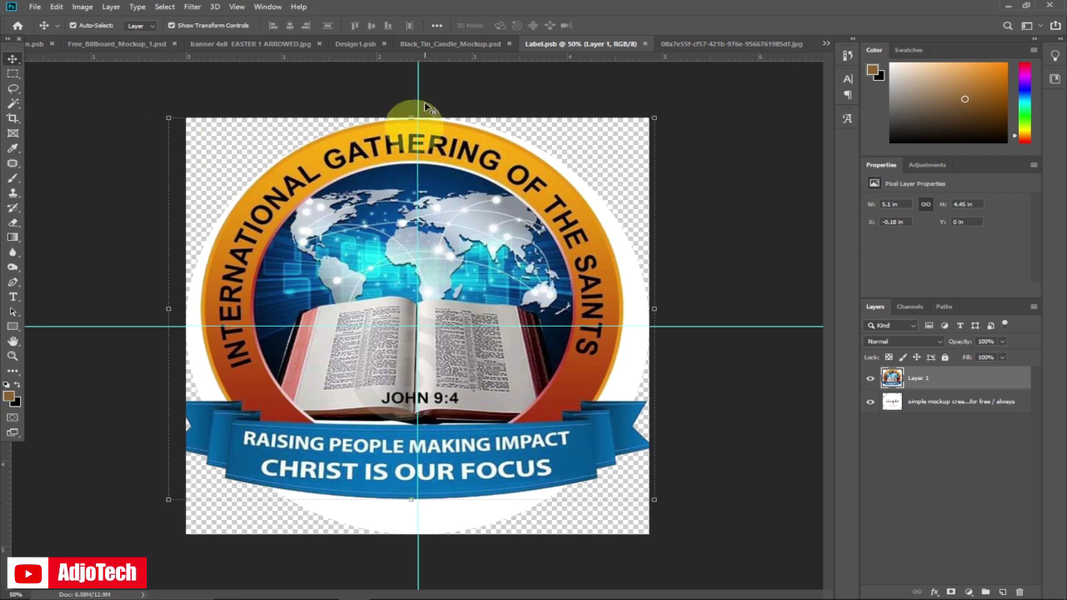
{"action": "left_click", "coordinate": [441, 42]}
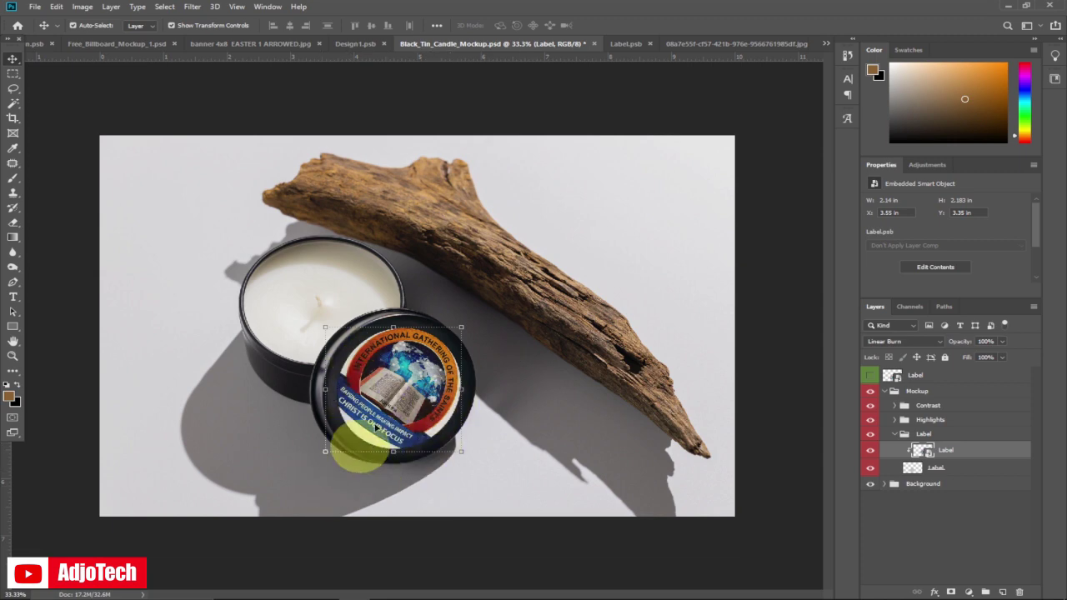
Review the finished candle mockup alongside the open Easter banner, Design1.psb and Free_Billboard_Mockup_1.psd documents.
{"action": "left_click", "coordinate": [242, 43]}
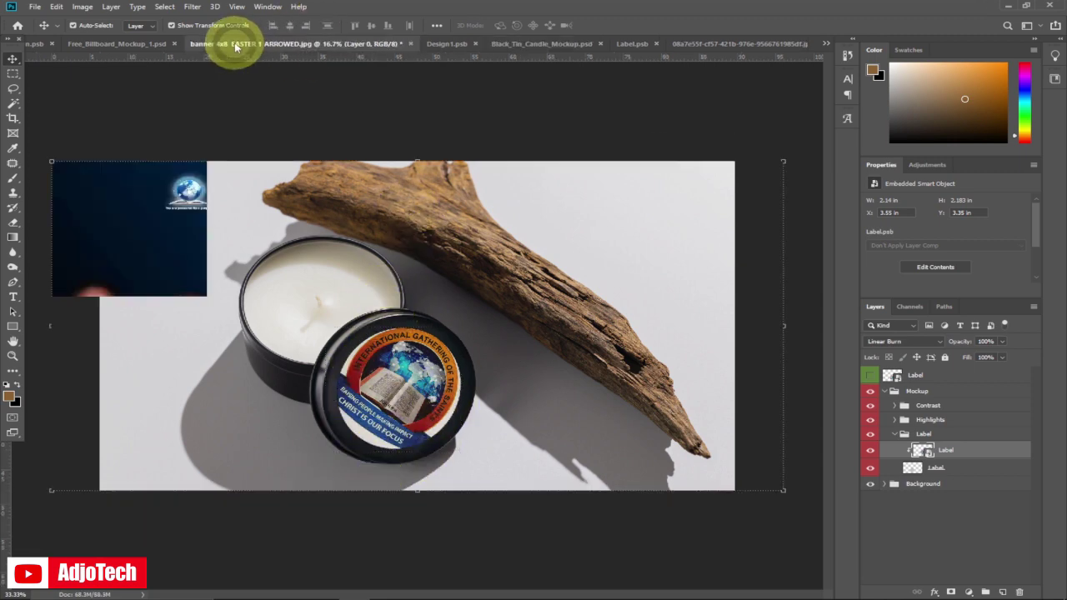
{"action": "left_click", "coordinate": [442, 44]}
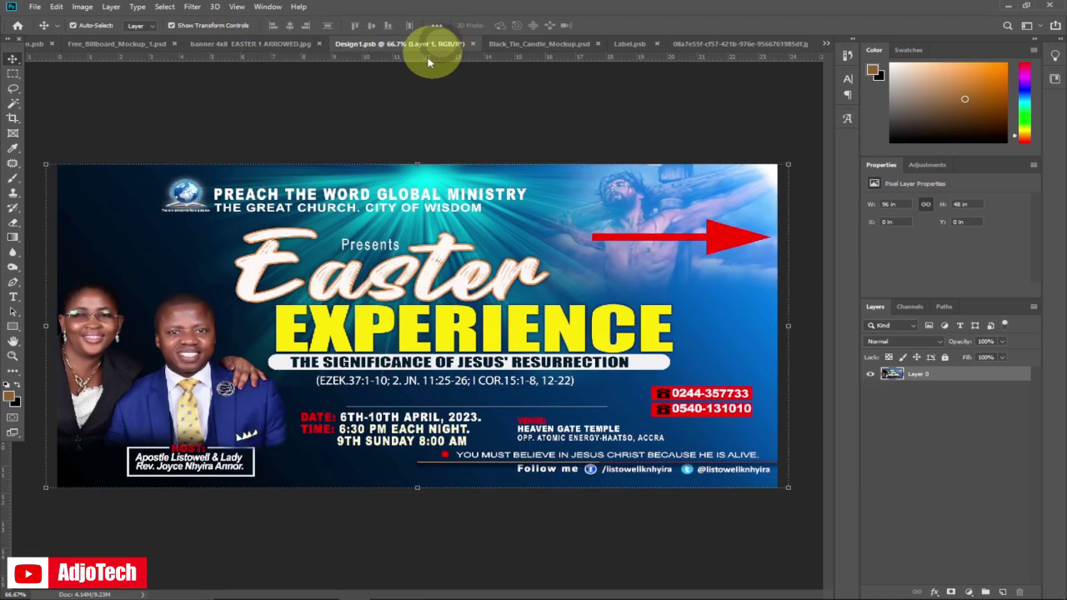
{"action": "left_click", "coordinate": [525, 47]}
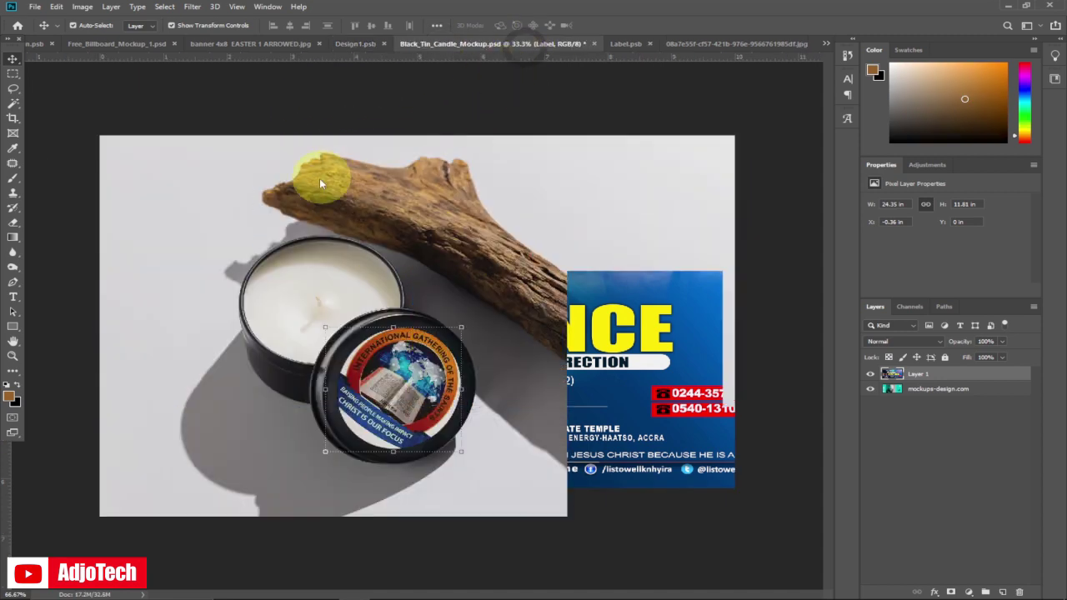
{"action": "left_click", "coordinate": [221, 40]}
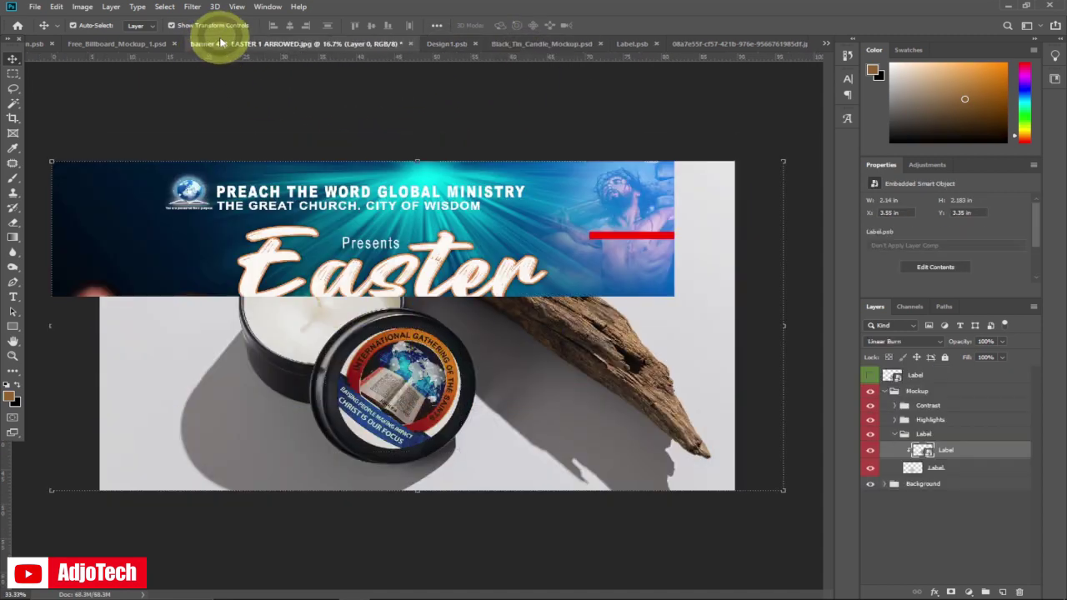
{"action": "left_click", "coordinate": [440, 47]}
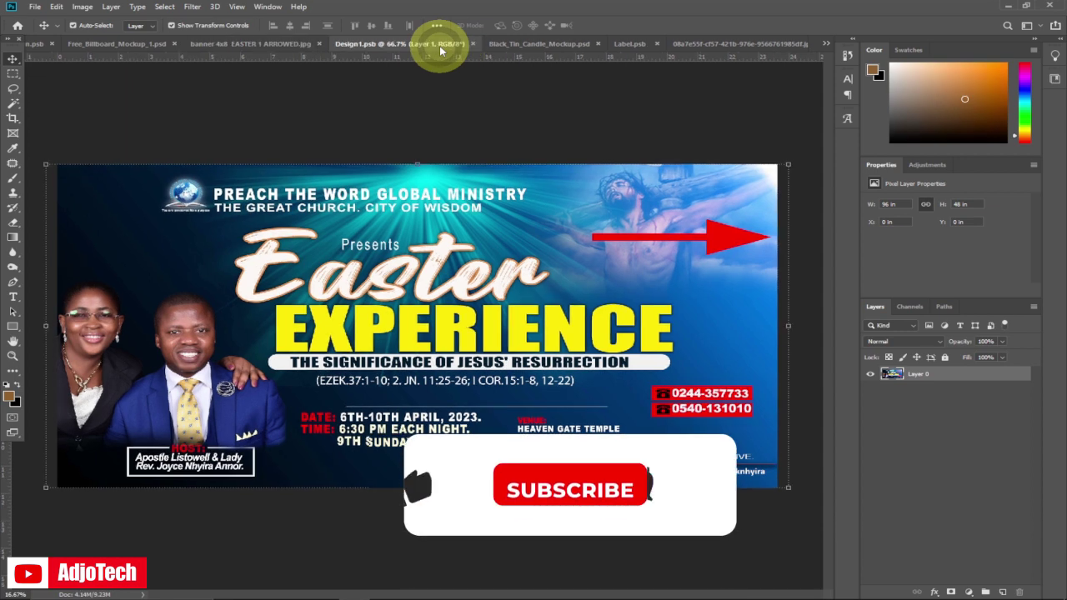
{"action": "left_click", "coordinate": [123, 48]}
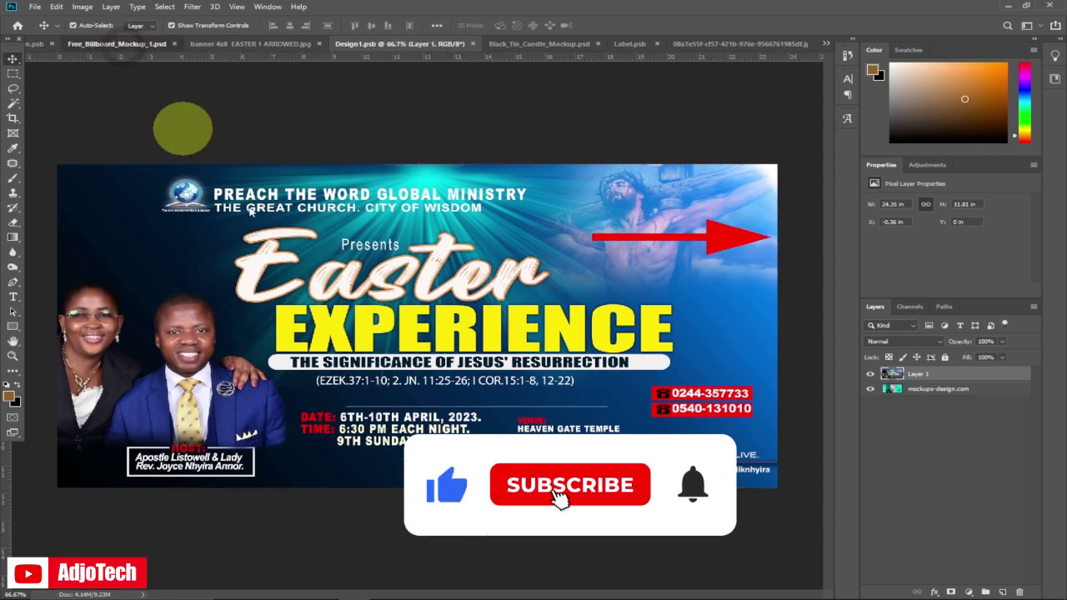